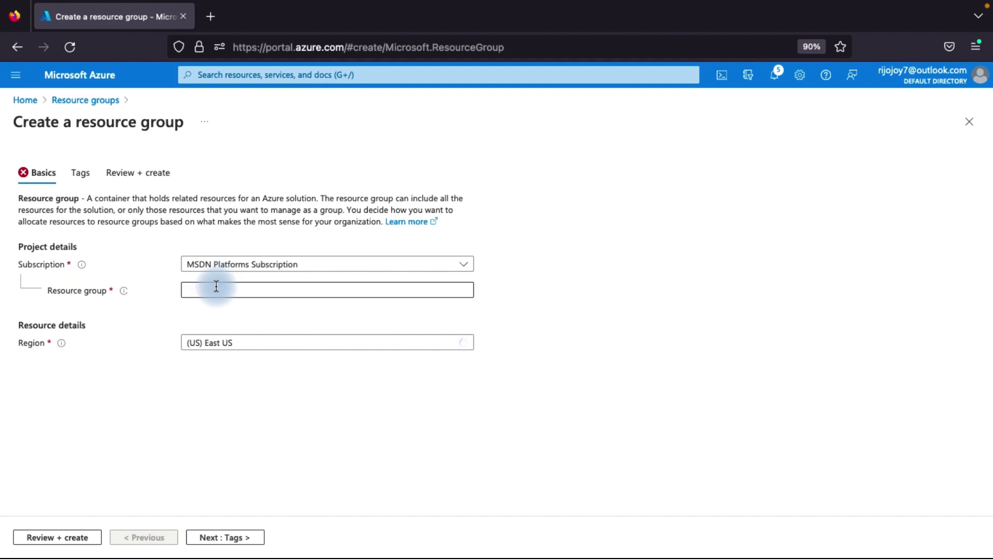
Create a resource group named Demo_objec_RG in the East US region without any tags.
{"action": "type", "text": "Demo_objec"}
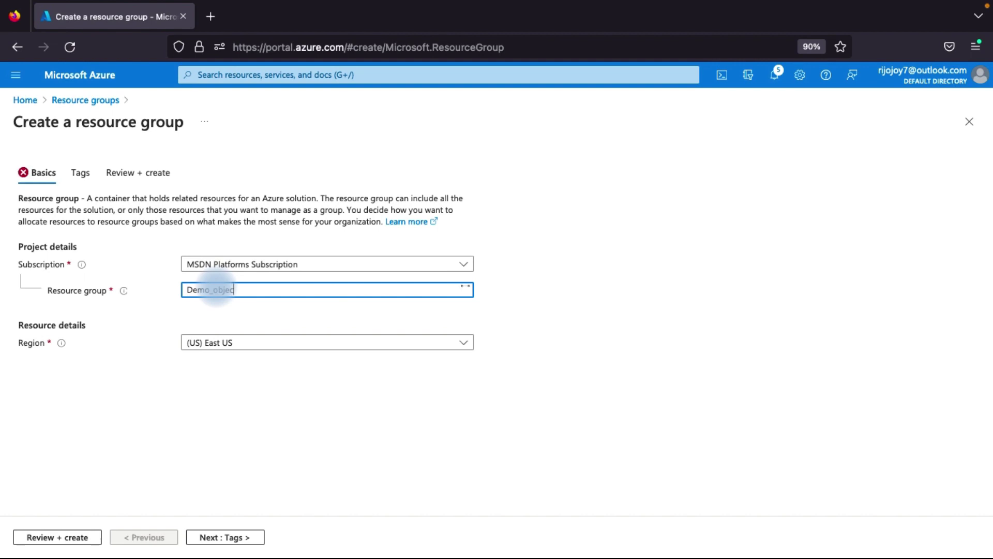
{"action": "type", "text": "_RG"}
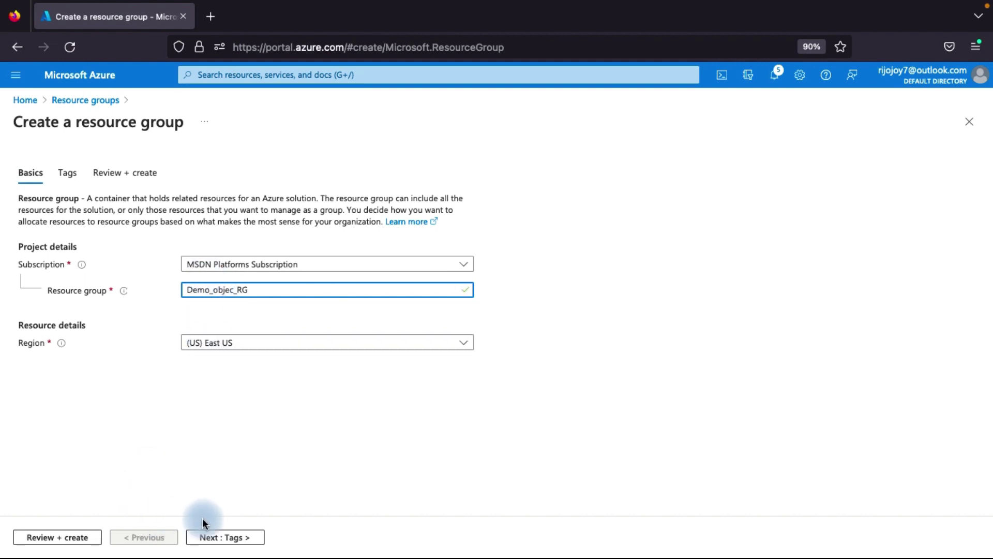
{"action": "left_click", "coordinate": [222, 537]}
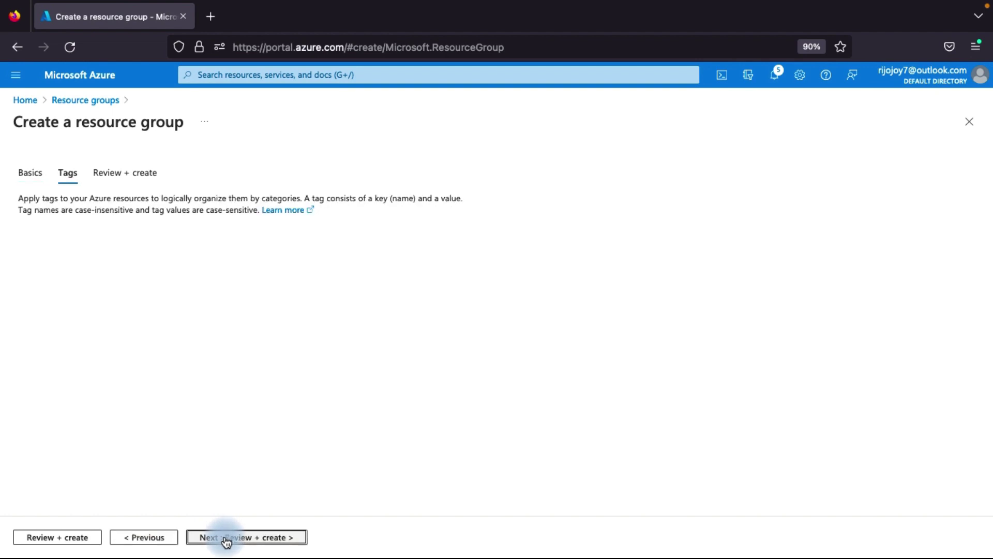
{"action": "left_click", "coordinate": [270, 538]}
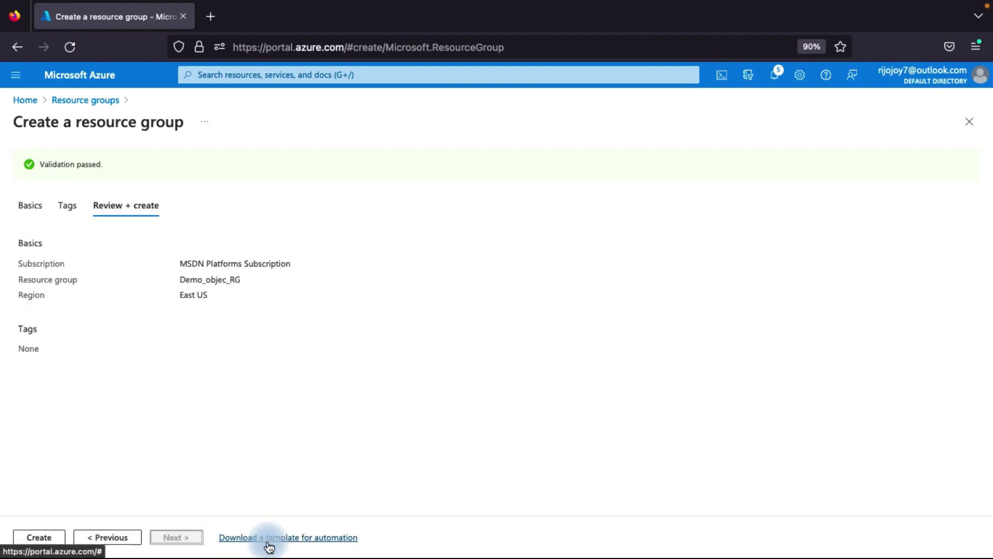
{"action": "left_click", "coordinate": [50, 538]}
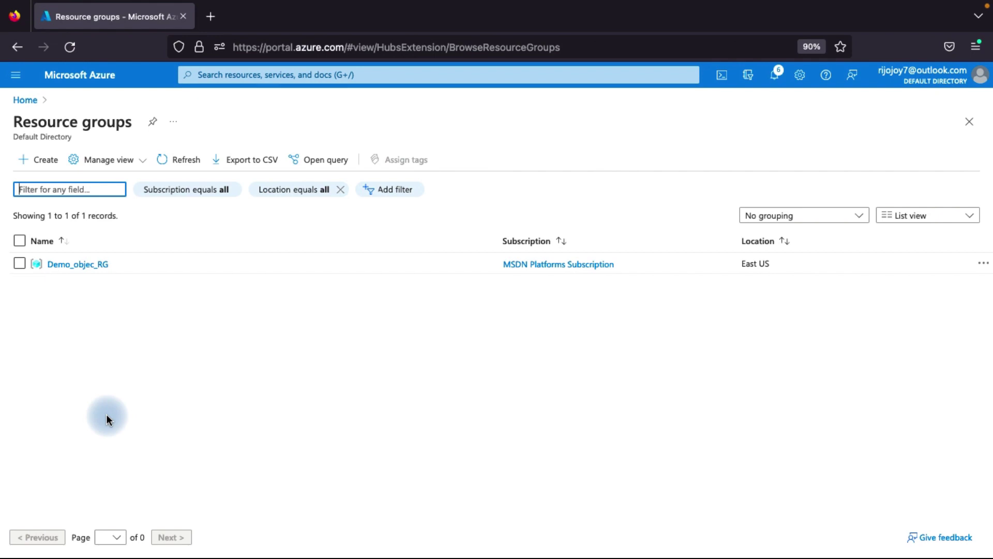
Open the Demo_objec_RG resource group and start adding a new resource to it.
{"action": "left_click", "coordinate": [73, 269]}
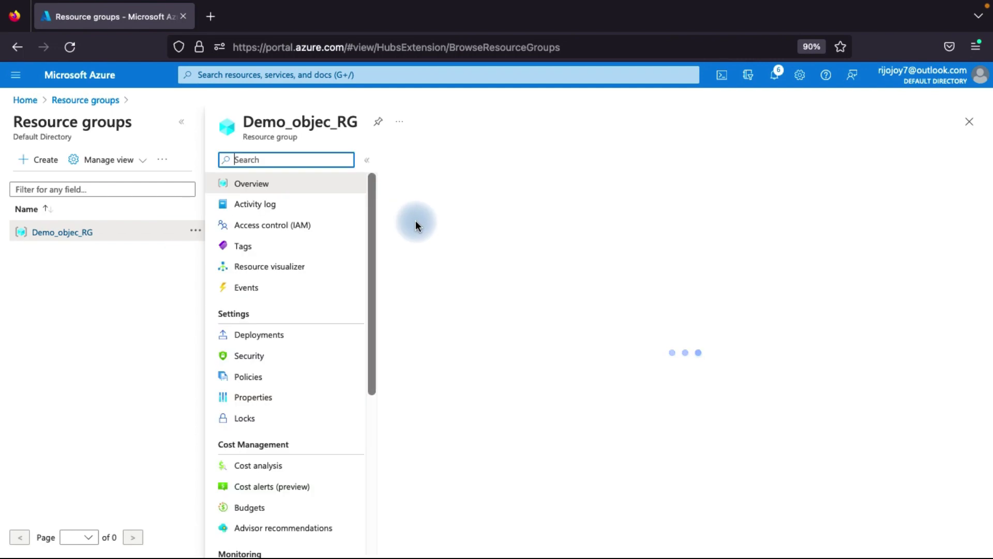
{"action": "left_click", "coordinate": [539, 247]}
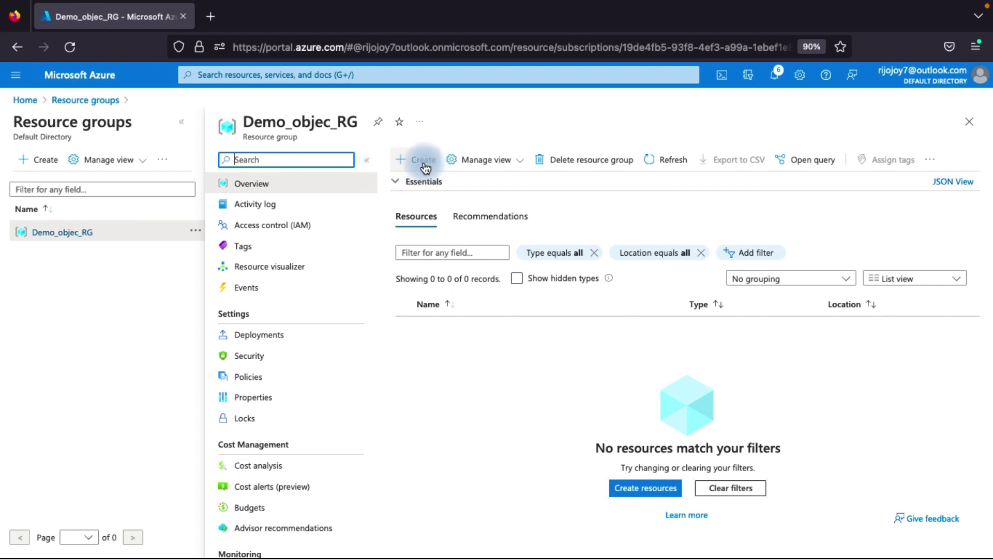
{"action": "left_click", "coordinate": [409, 169]}
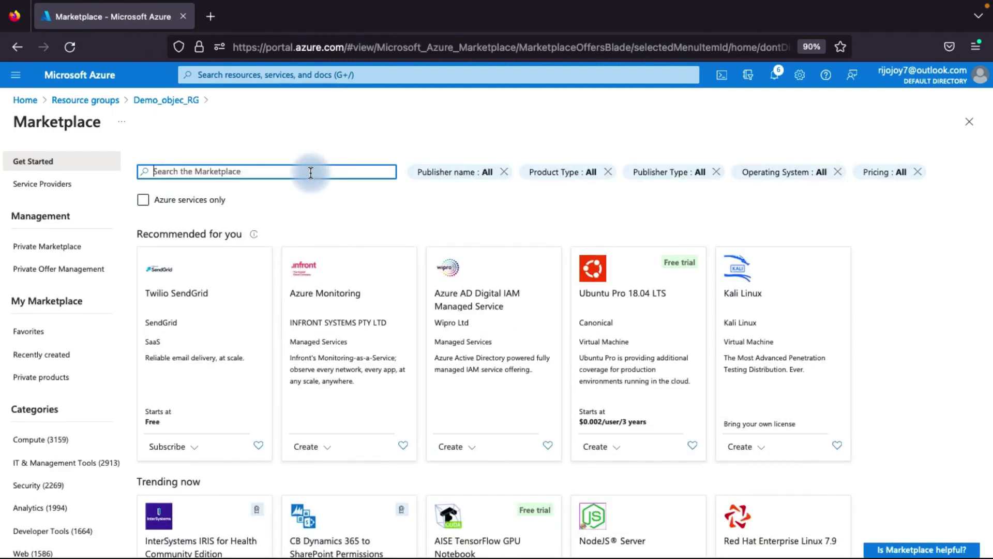
Find the storage account service in the Marketplace and start creating one.
{"action": "type", "text": "store"}
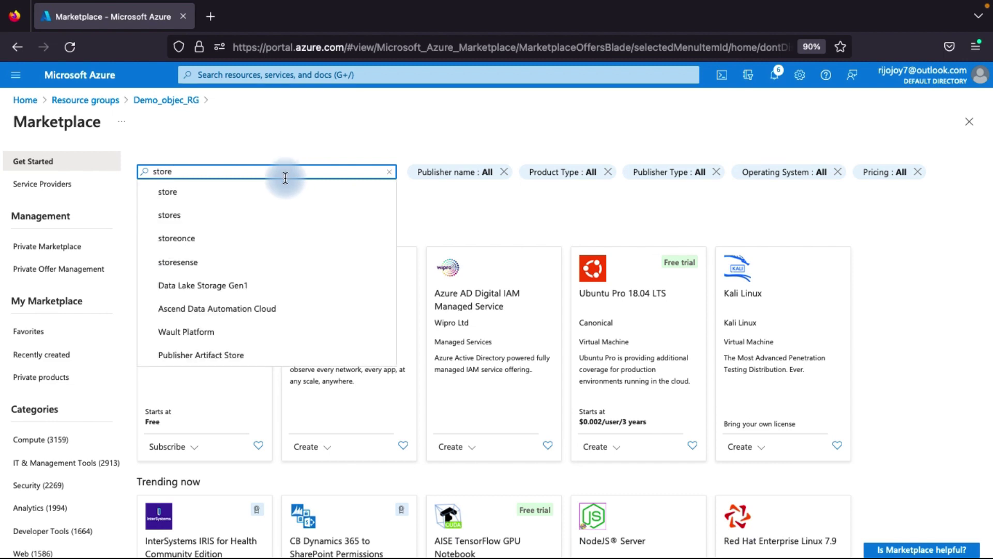
{"action": "type", "text": " ac"}
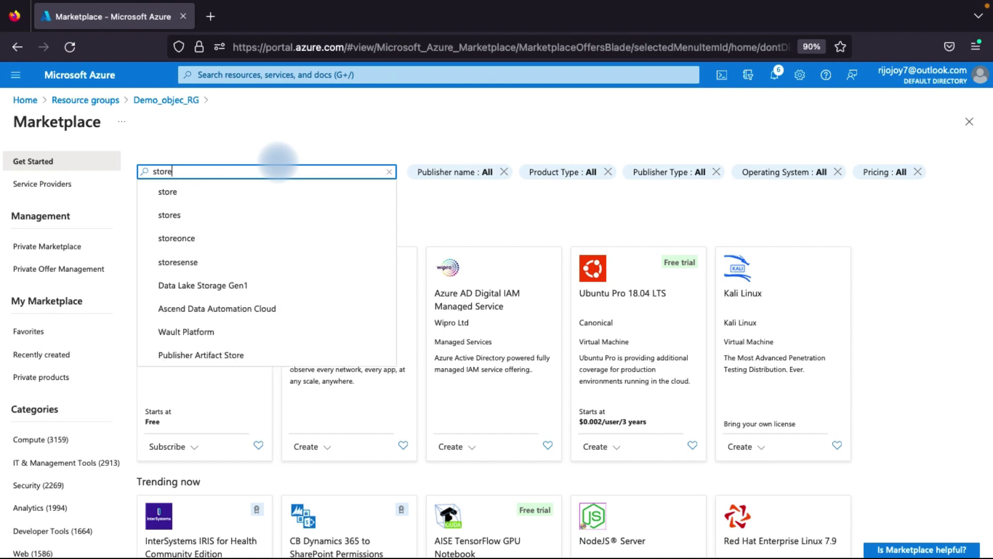
{"action": "key", "text": "BackSpace"}
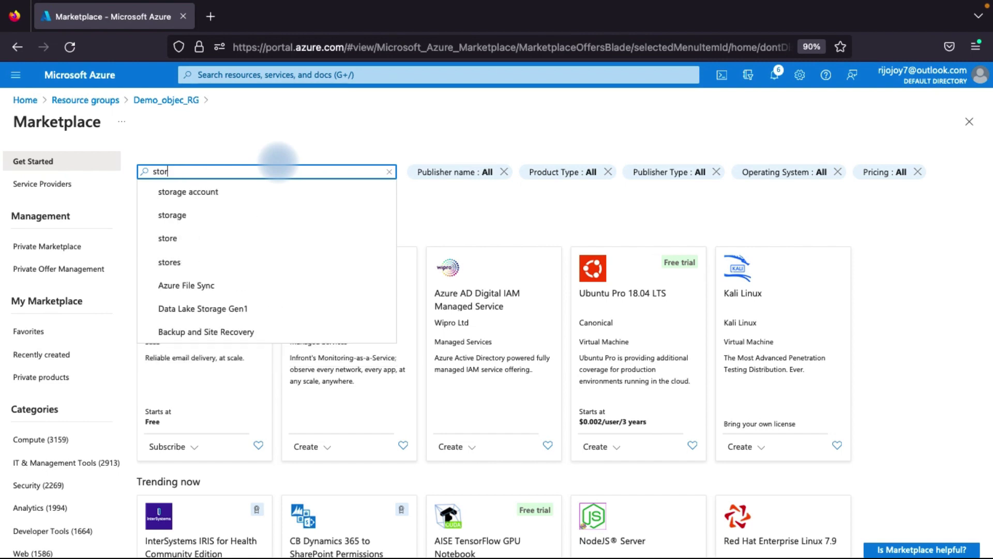
{"action": "left_click", "coordinate": [260, 193]}
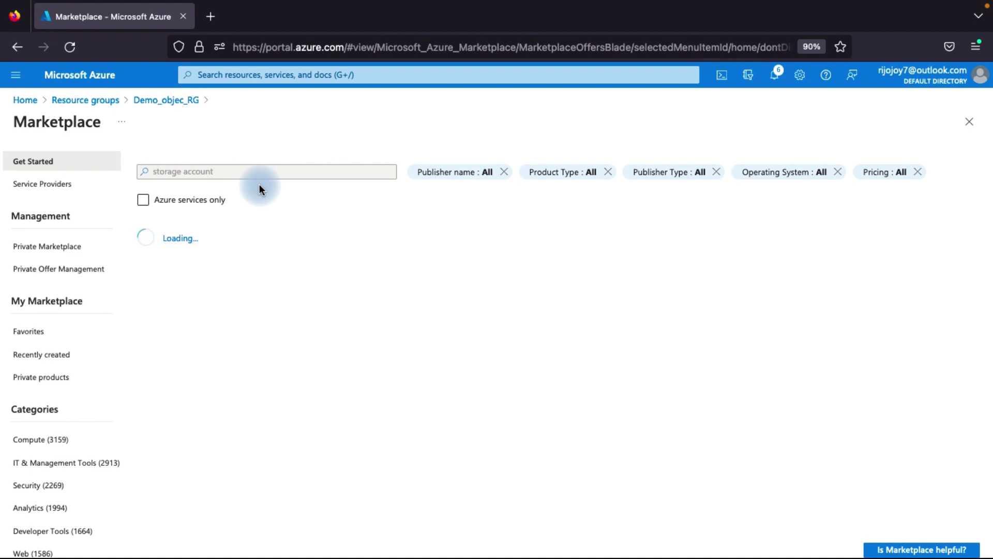
{"action": "left_click", "coordinate": [196, 329]}
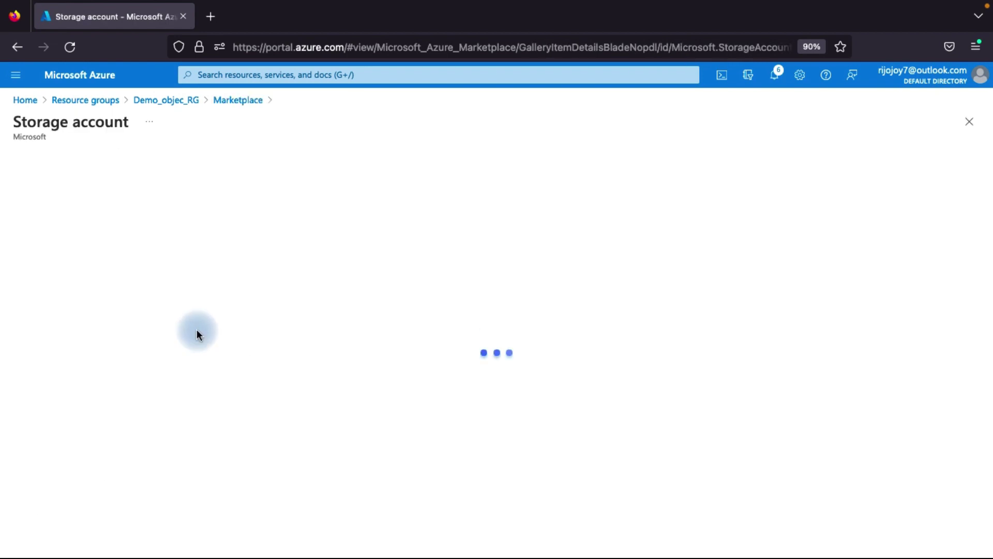
{"action": "left_click", "coordinate": [284, 253]}
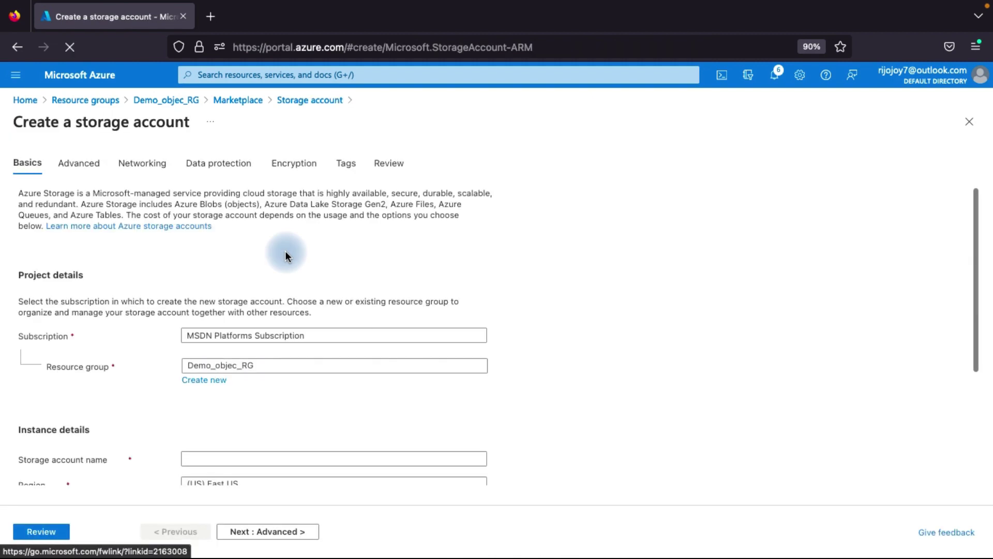
Name the storage account ssourcestdr, keep the other basic settings, and continue to the advanced settings.
{"action": "scroll", "coordinate": [272, 462], "scroll_direction": "down", "scroll_amount": 1}
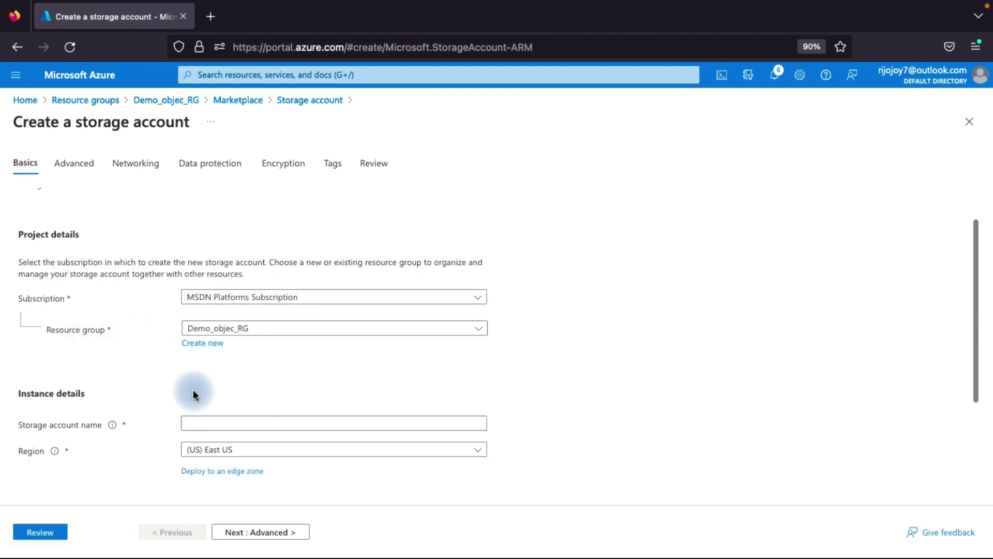
{"action": "left_click", "coordinate": [209, 424]}
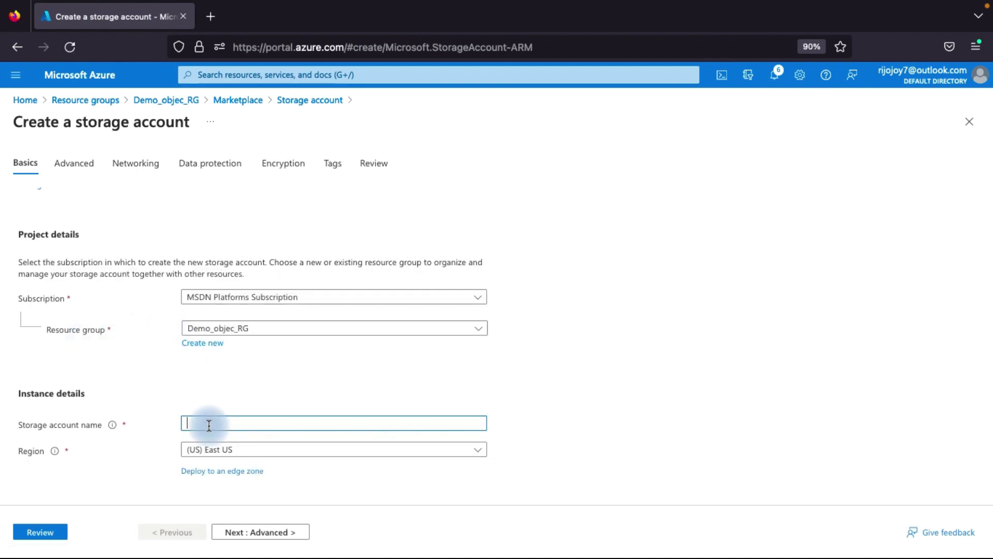
{"action": "type", "text": "SS"}
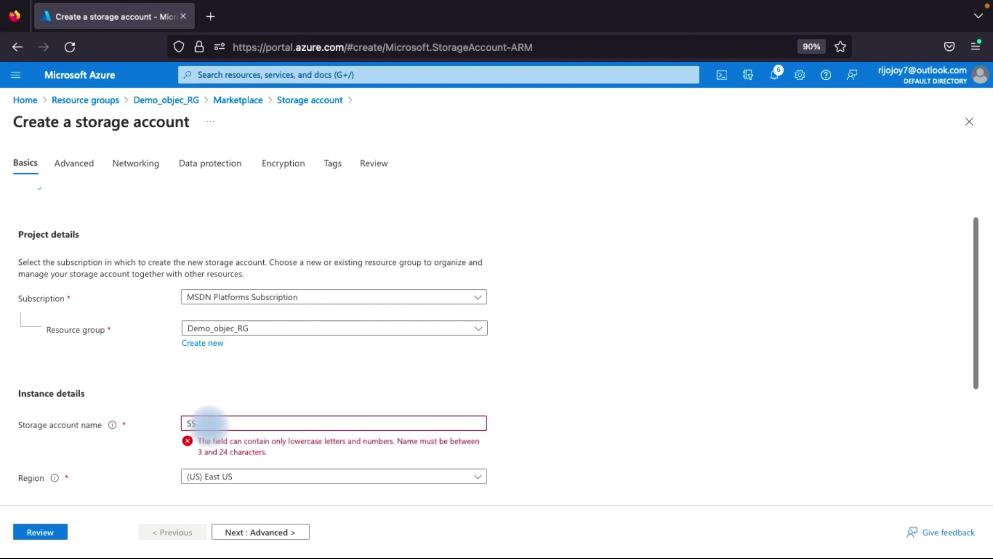
{"action": "key", "text": "BackSpace"}
{"action": "type", "text": "ssourc"}
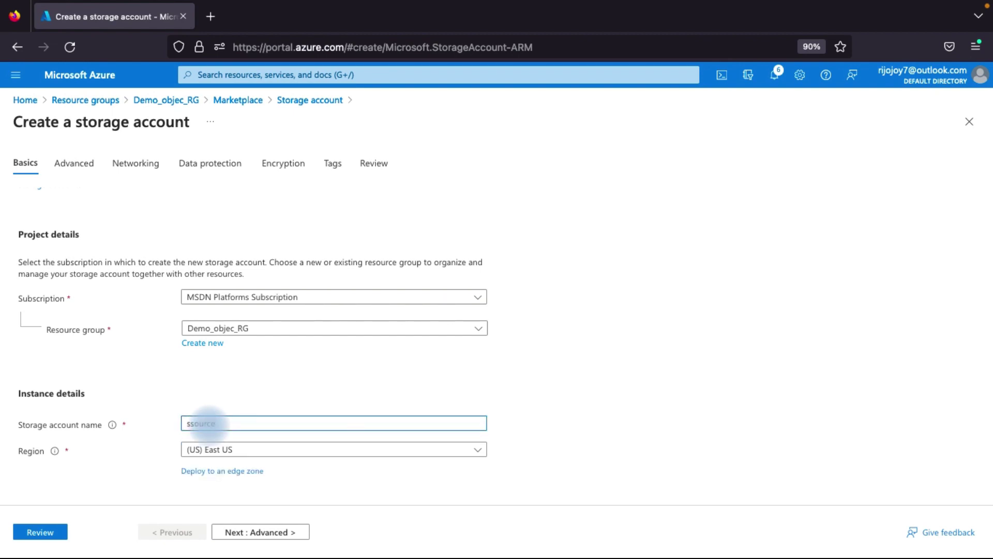
{"action": "type", "text": "es"}
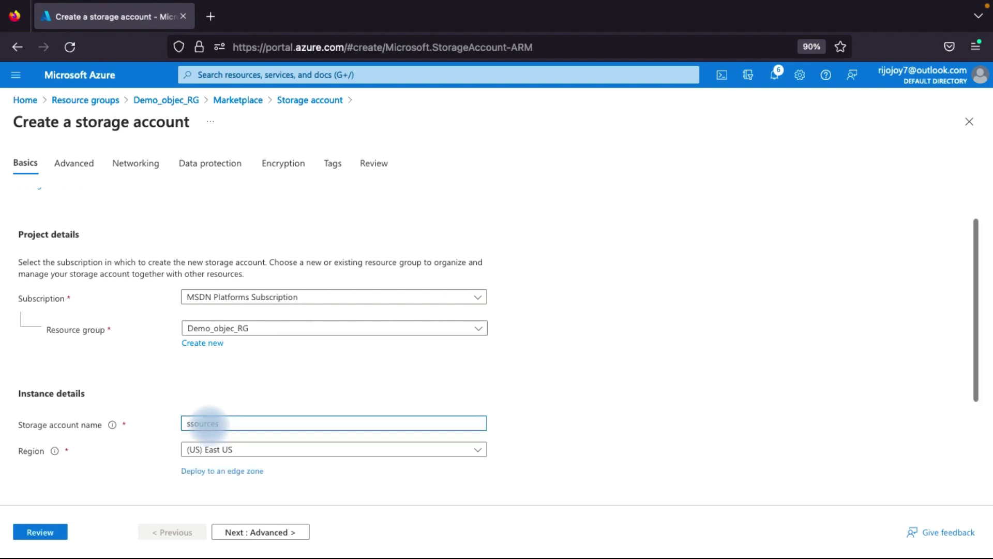
{"action": "type", "text": "tdr"}
{"action": "scroll", "coordinate": [253, 453], "scroll_direction": "down", "scroll_amount": 1}
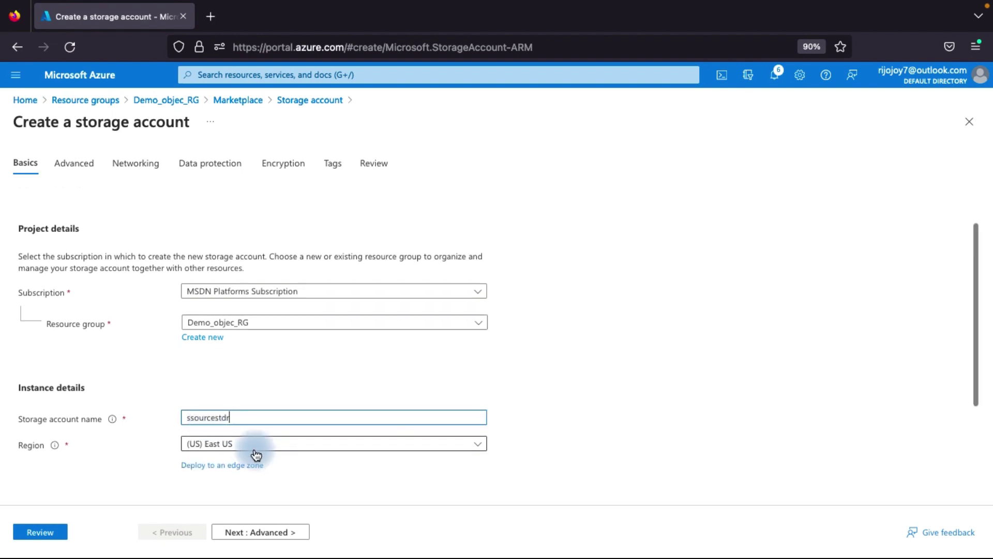
{"action": "left_click", "coordinate": [255, 532]}
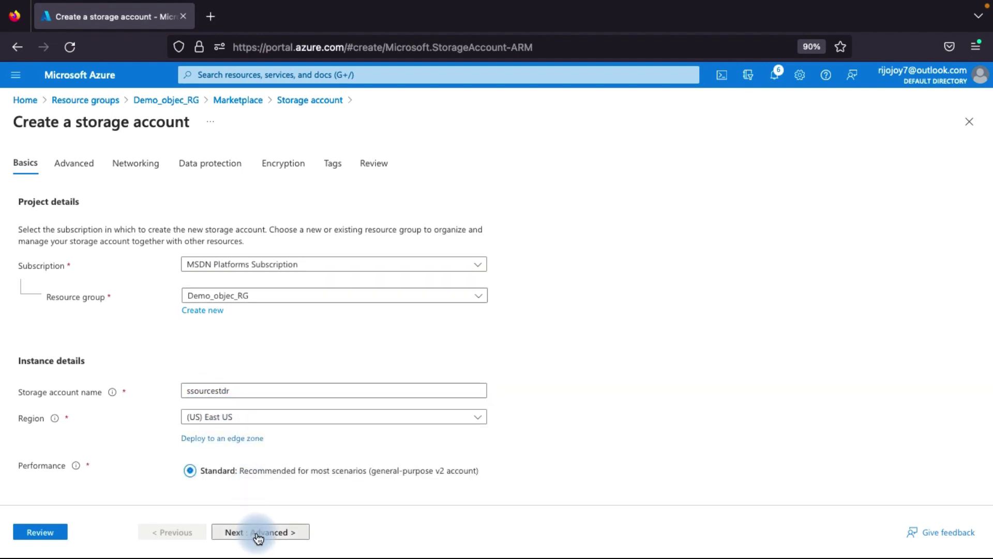
Accept the default advanced and networking settings, continuing to data protection.
{"action": "scroll", "coordinate": [240, 358], "scroll_direction": "down", "scroll_amount": 6}
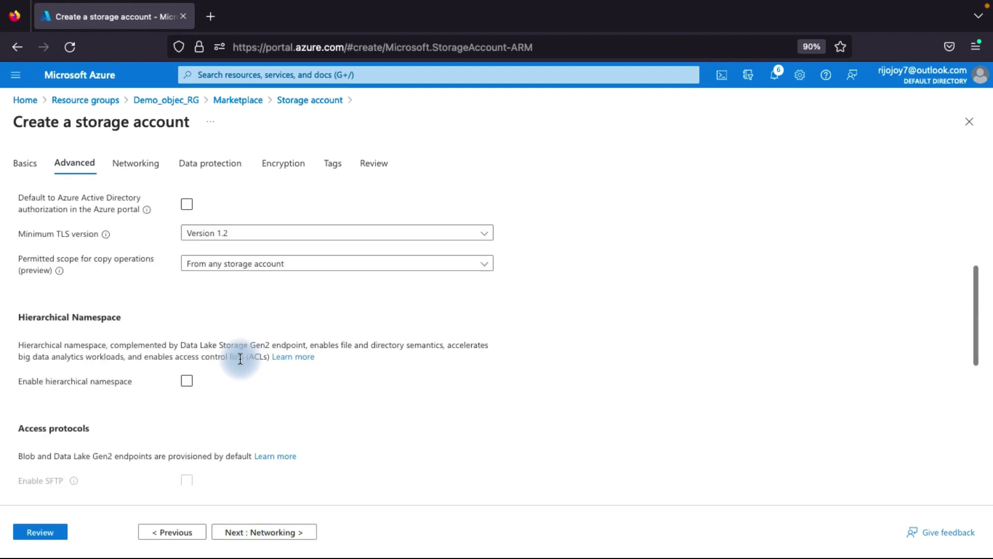
{"action": "scroll", "coordinate": [243, 404], "scroll_direction": "down", "scroll_amount": 4}
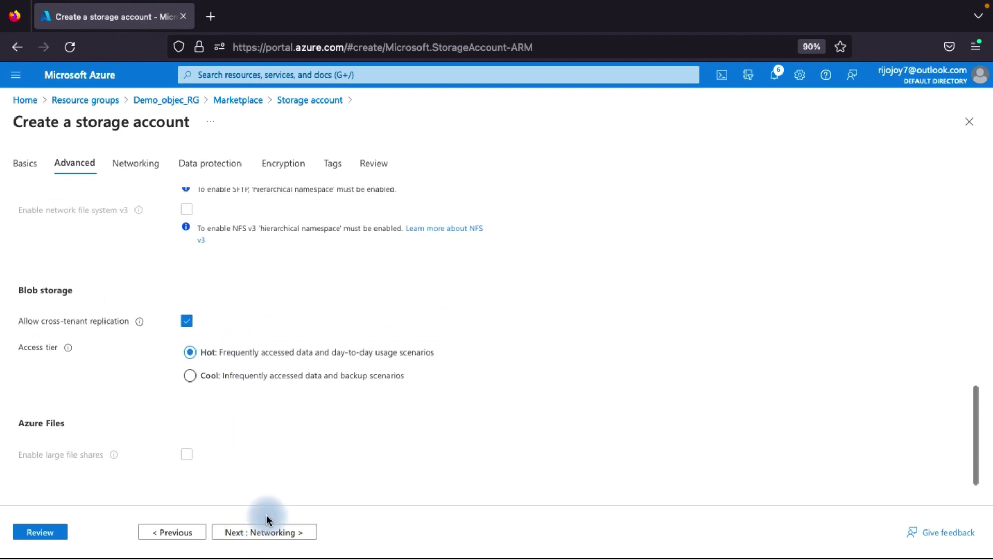
{"action": "left_click", "coordinate": [284, 536]}
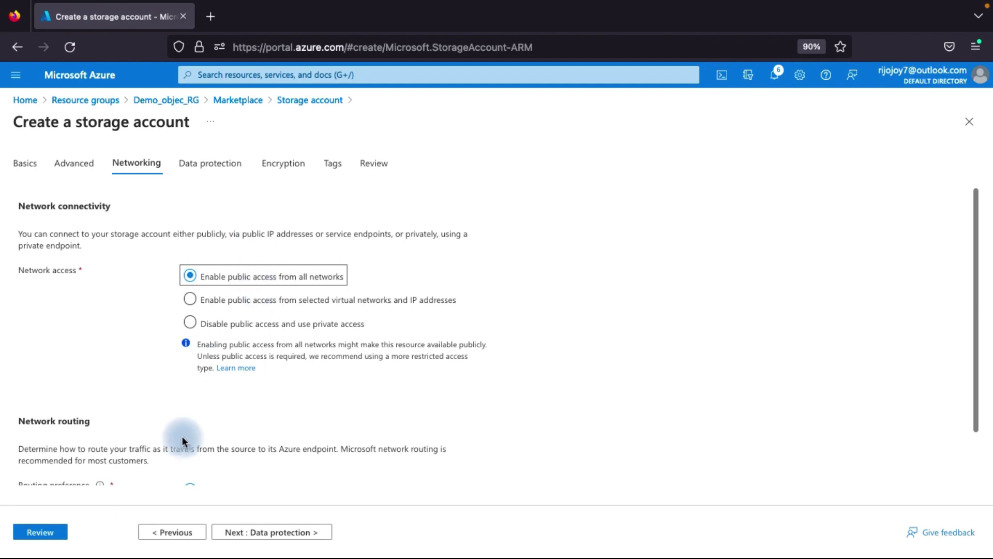
{"action": "scroll", "coordinate": [232, 441], "scroll_direction": "down", "scroll_amount": 2}
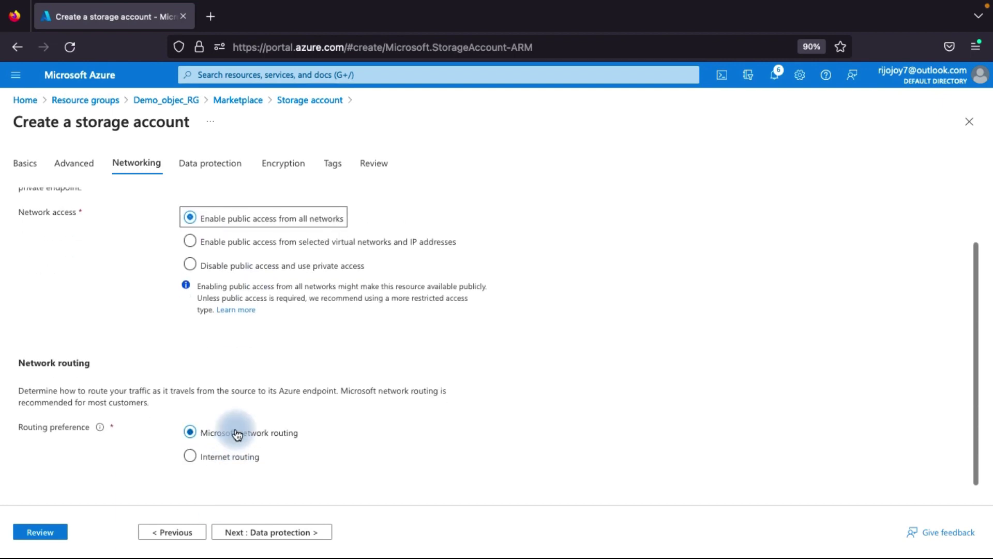
{"action": "left_click", "coordinate": [273, 535]}
Enable blob versioning and the blob change feed with all logs kept, then continue to encryption.
{"action": "scroll", "coordinate": [262, 344], "scroll_direction": "down", "scroll_amount": 3}
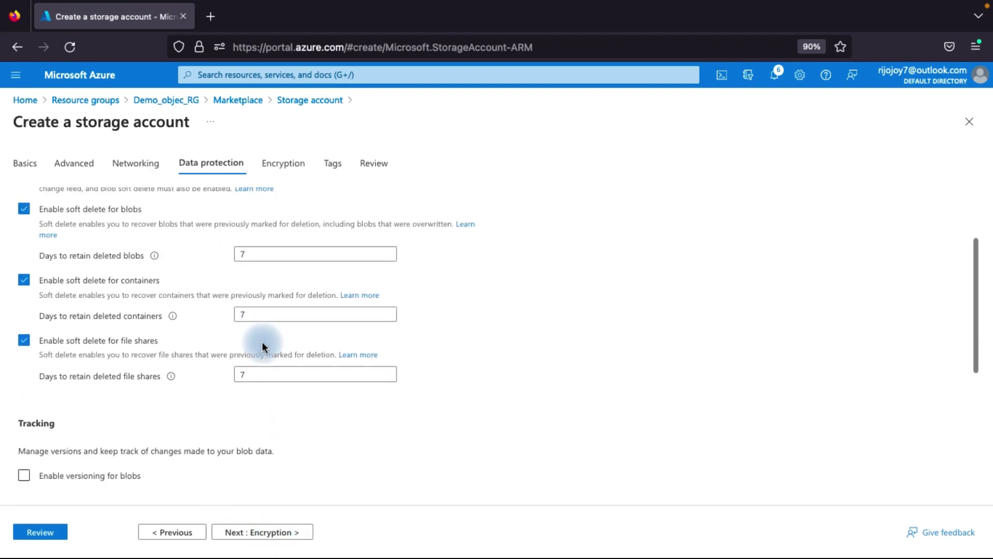
{"action": "scroll", "coordinate": [261, 342], "scroll_direction": "down", "scroll_amount": 3}
{"action": "scroll", "coordinate": [262, 341], "scroll_direction": "up", "scroll_amount": 1}
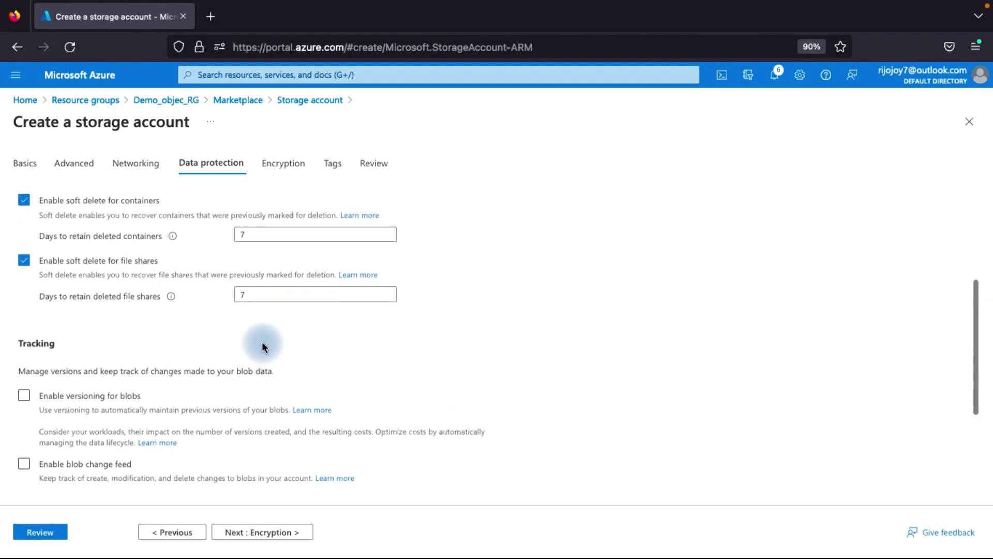
{"action": "scroll", "coordinate": [200, 318], "scroll_direction": "down", "scroll_amount": 3}
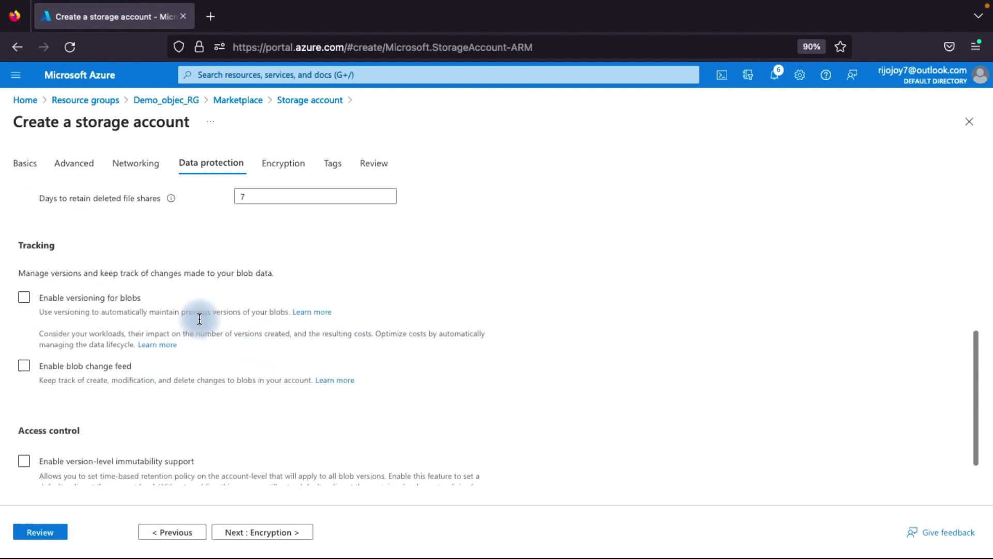
{"action": "left_click", "coordinate": [26, 300]}
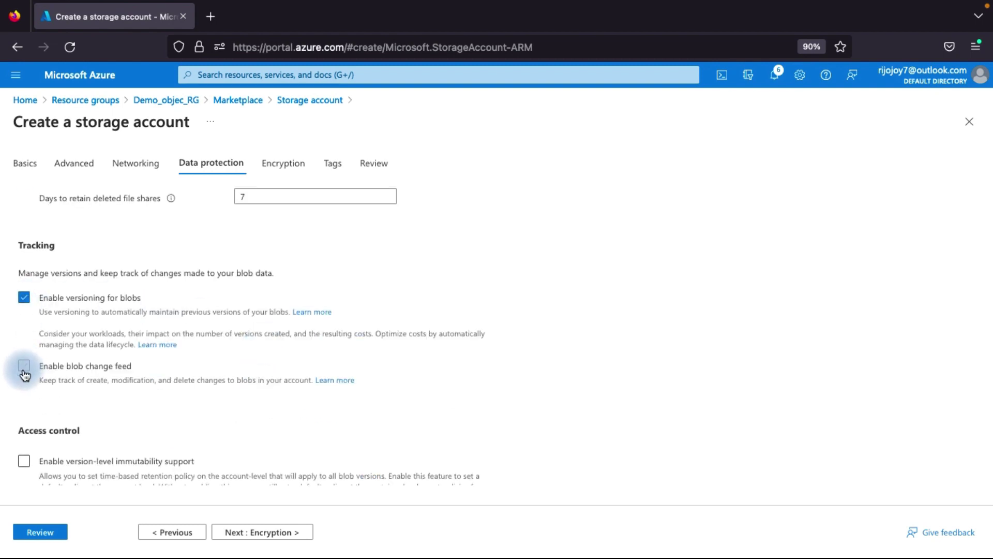
{"action": "left_click", "coordinate": [24, 368]}
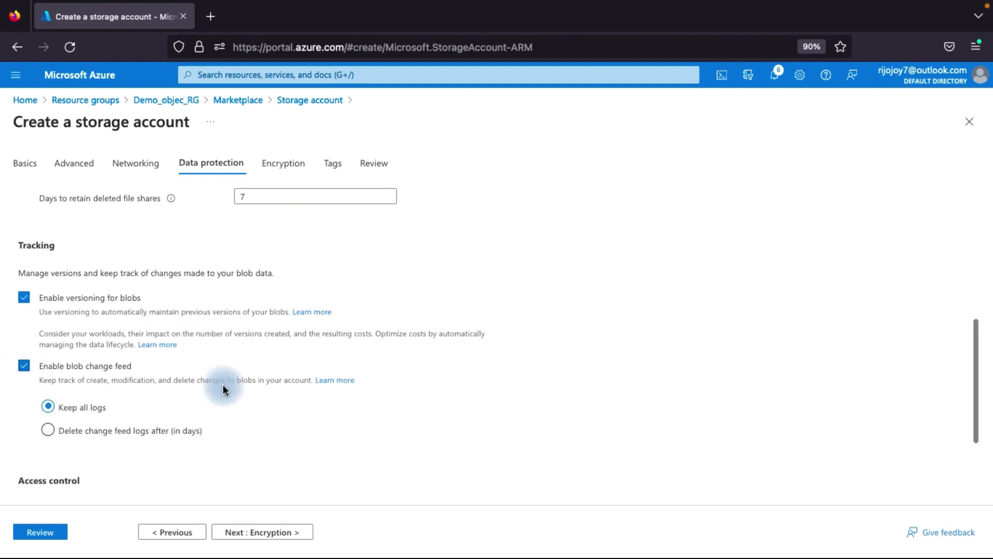
{"action": "scroll", "coordinate": [223, 385], "scroll_direction": "down", "scroll_amount": 1}
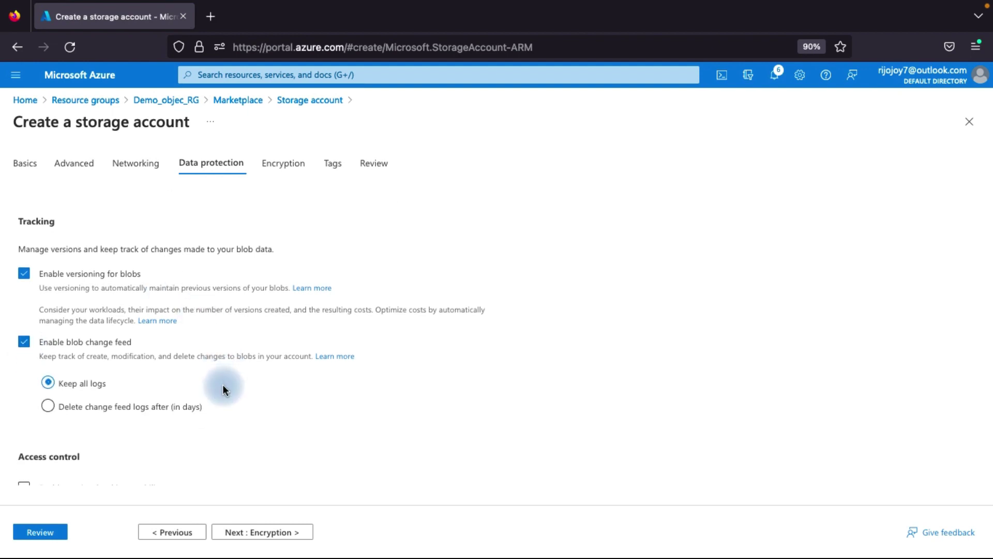
{"action": "left_click", "coordinate": [278, 538]}
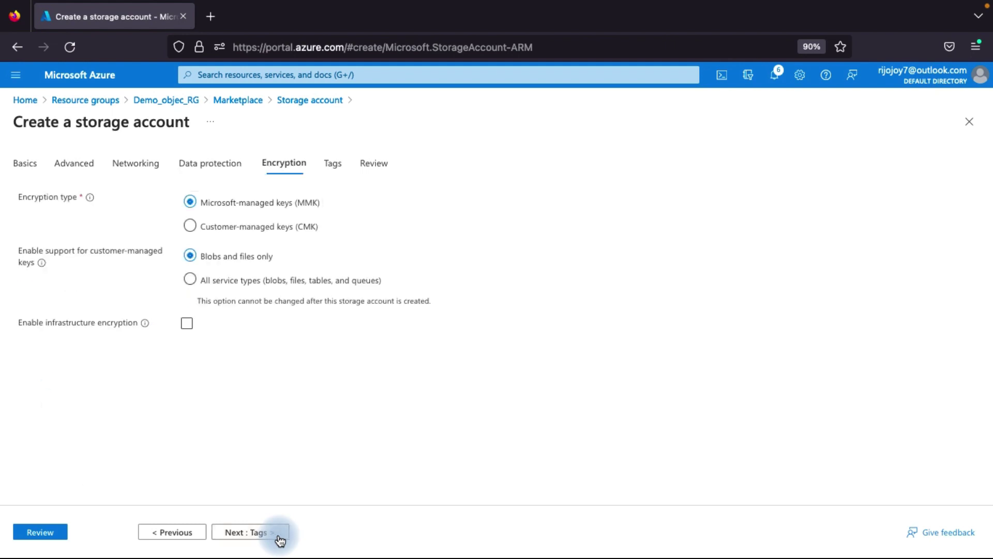
Keep the default encryption settings, add no tags, and create the storage account after review.
{"action": "left_click", "coordinate": [258, 534]}
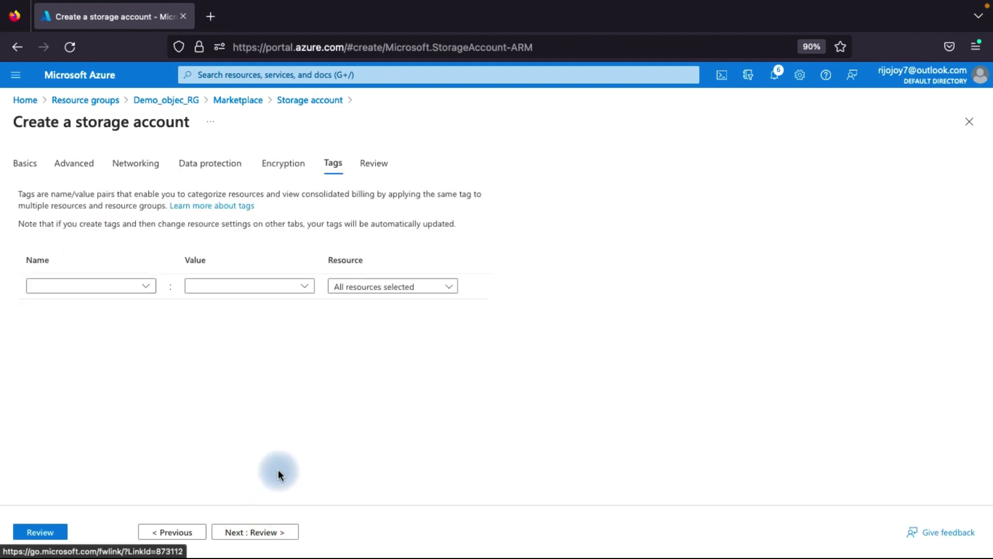
{"action": "left_click", "coordinate": [262, 535]}
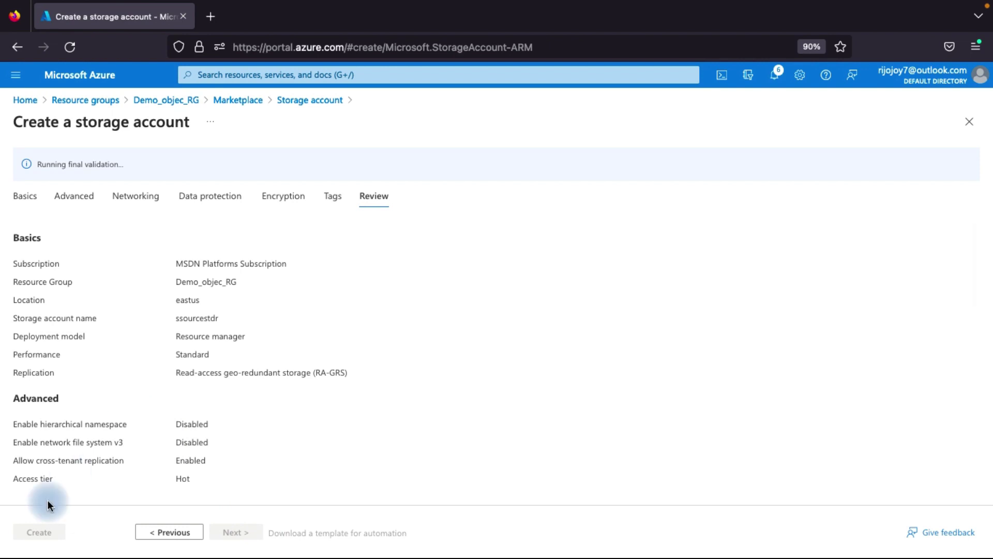
{"action": "left_click", "coordinate": [43, 532]}
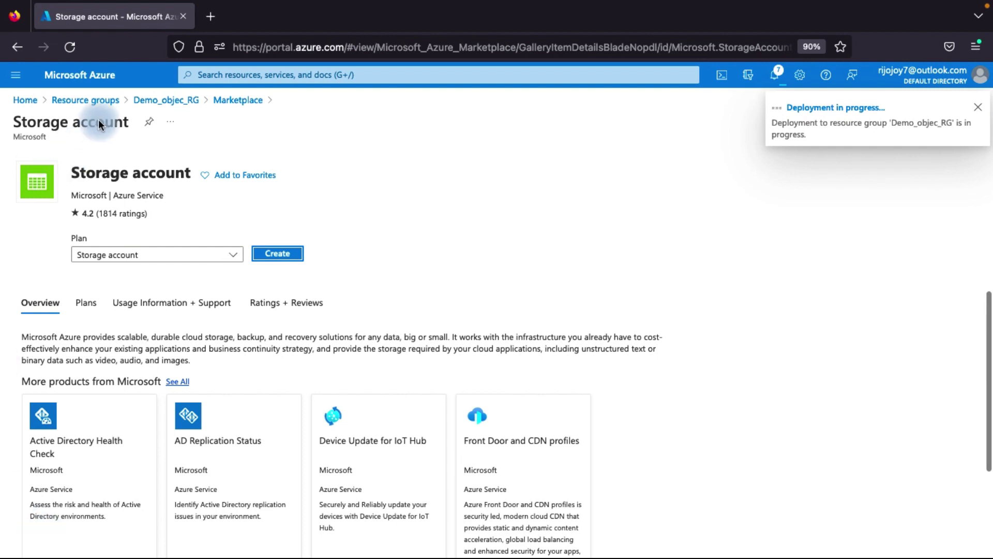
Return to the Demo_objec_RG resource group from the portal home and start creating another resource in it.
{"action": "left_click", "coordinate": [104, 101]}
{"action": "left_click", "coordinate": [894, 129]}
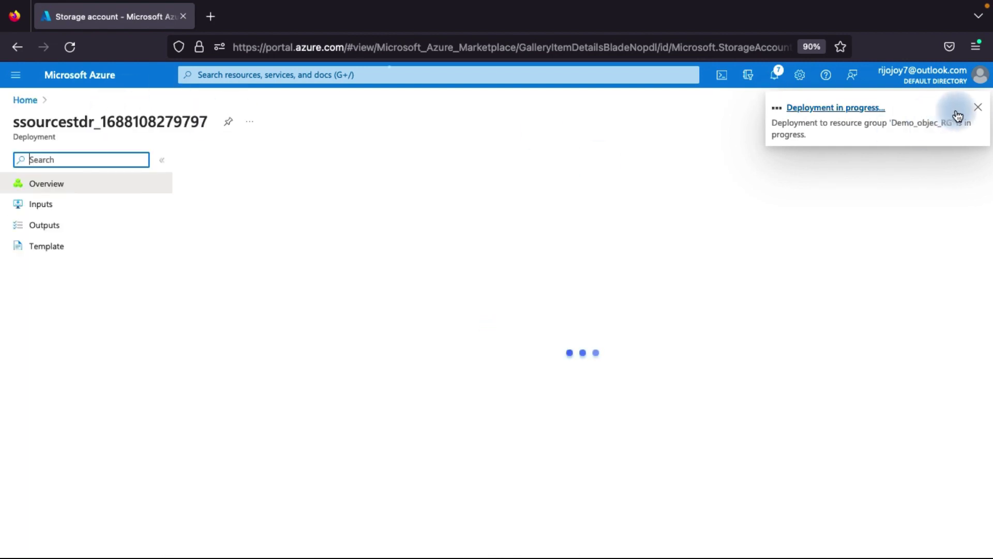
{"action": "left_click", "coordinate": [88, 74]}
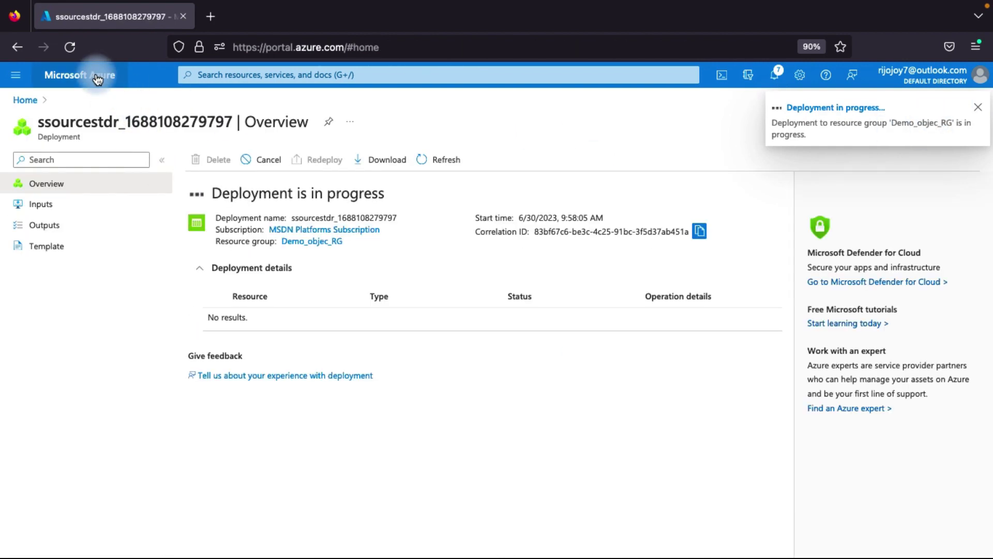
{"action": "scroll", "coordinate": [272, 366], "scroll_direction": "down", "scroll_amount": 1}
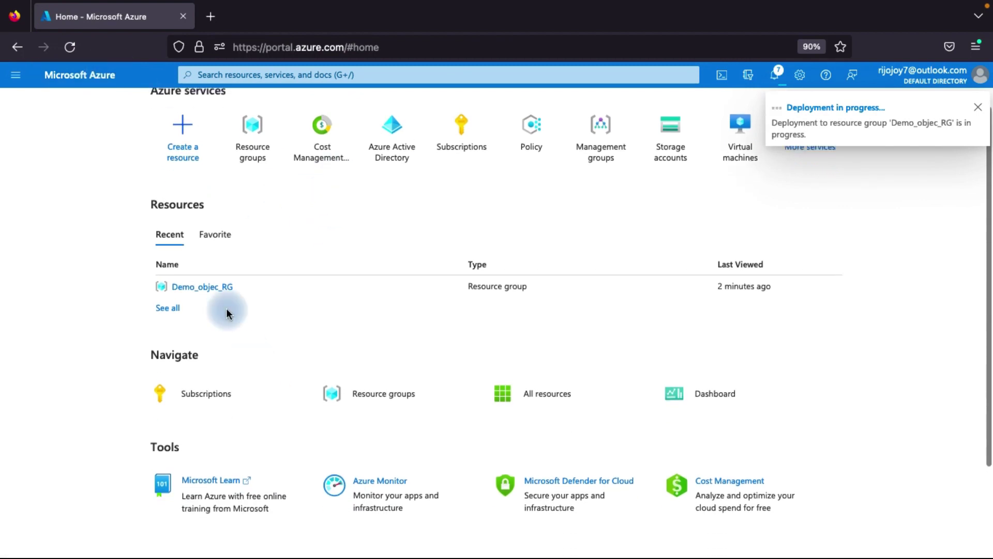
{"action": "left_click", "coordinate": [219, 288]}
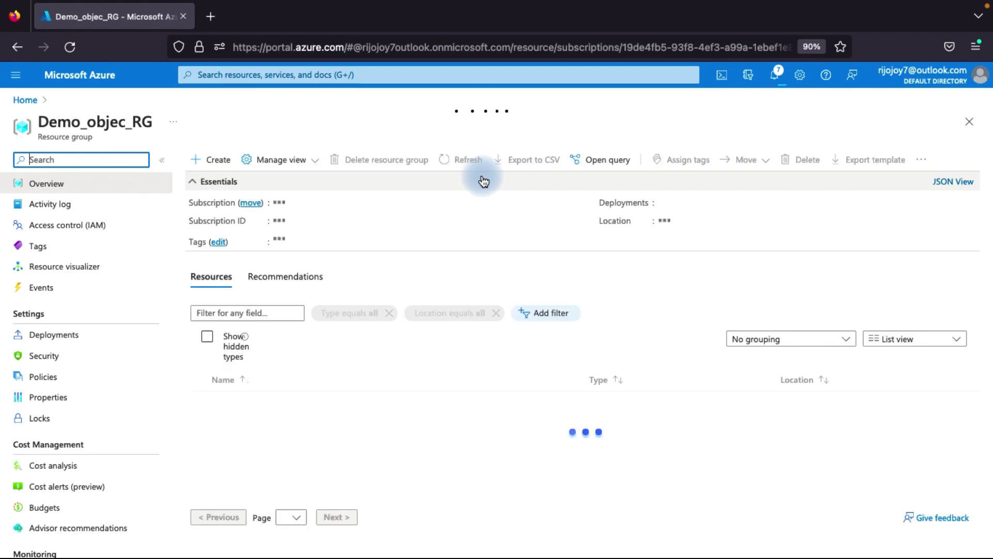
{"action": "left_click", "coordinate": [215, 164]}
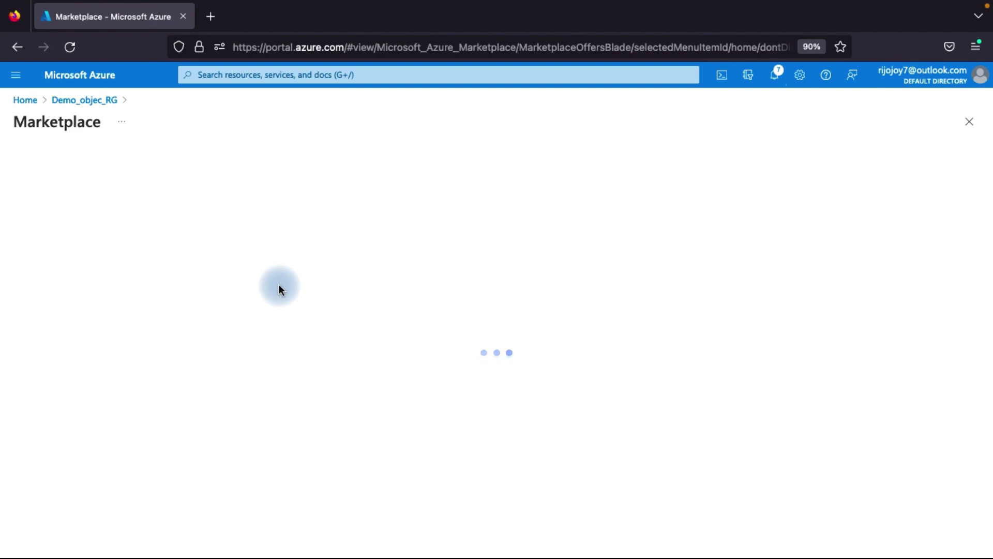
{"action": "type", "text": "dest"}
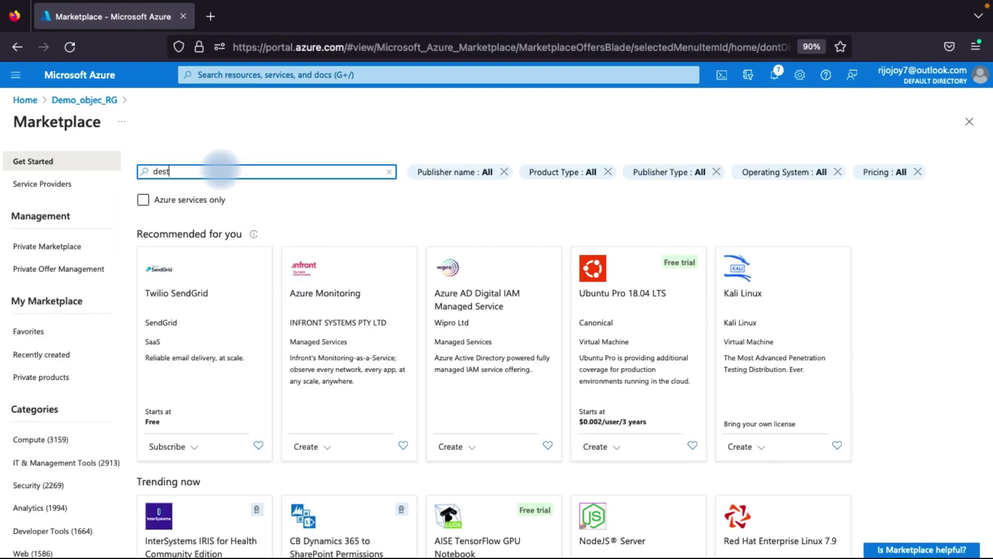
{"action": "type", "text": "i"}
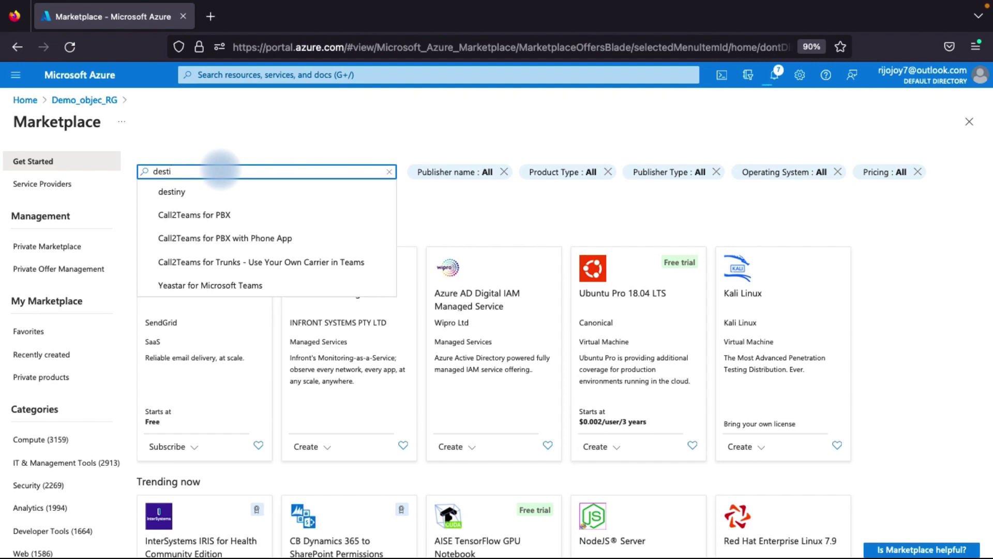
{"action": "key", "text": "BackSpace"}
{"action": "key", "text": "BackSpace"}
{"action": "key", "text": "BackSpace"}
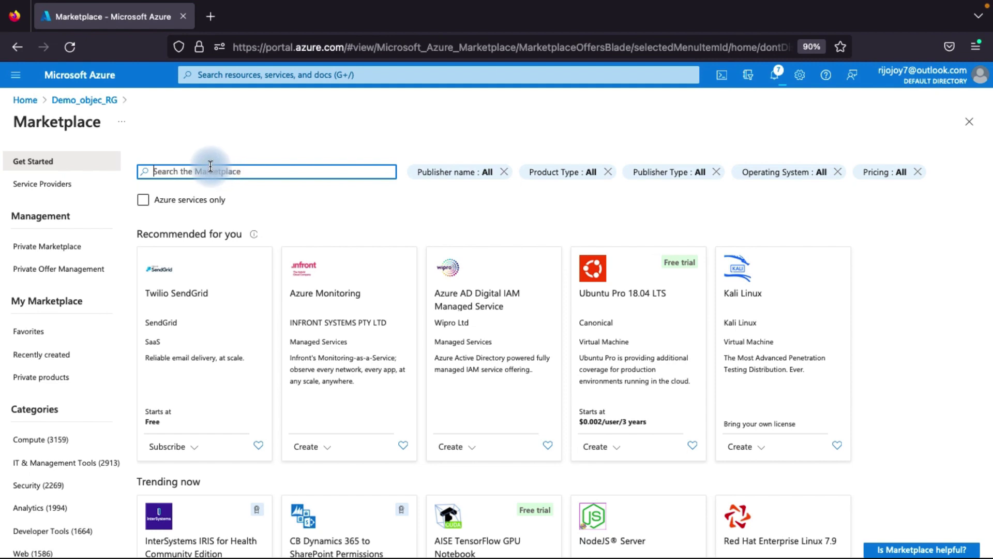
Search the Marketplace for storage account and start creating Microsoft's Storage account resource.
{"action": "type", "text": "storag"}
{"action": "type", "text": "e"}
{"action": "left_click", "coordinate": [210, 190]}
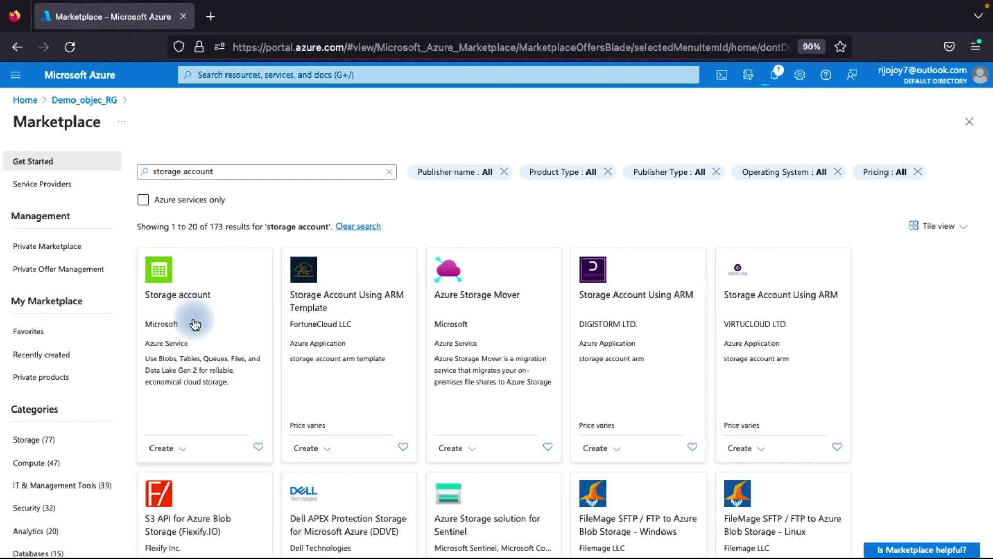
{"action": "left_click", "coordinate": [211, 304]}
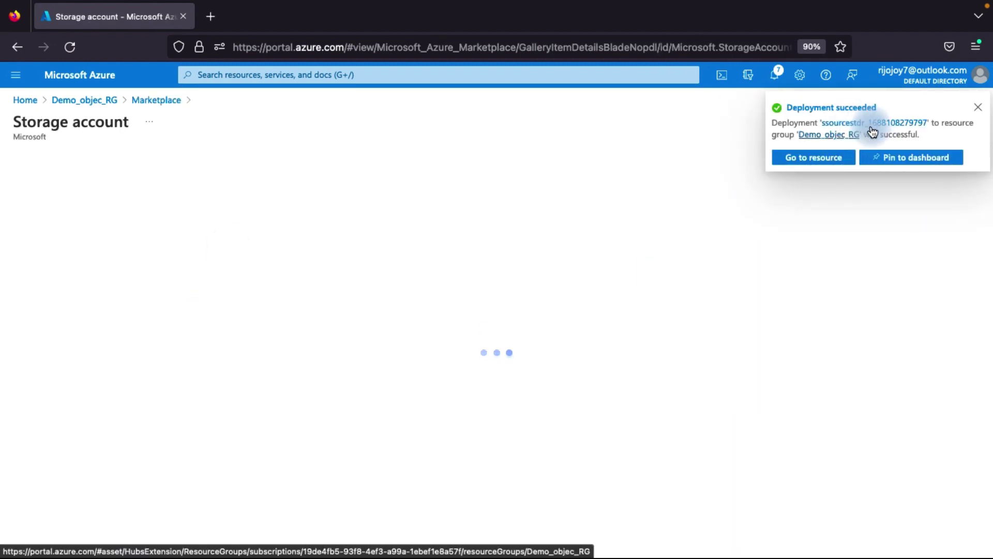
{"action": "left_click", "coordinate": [261, 258]}
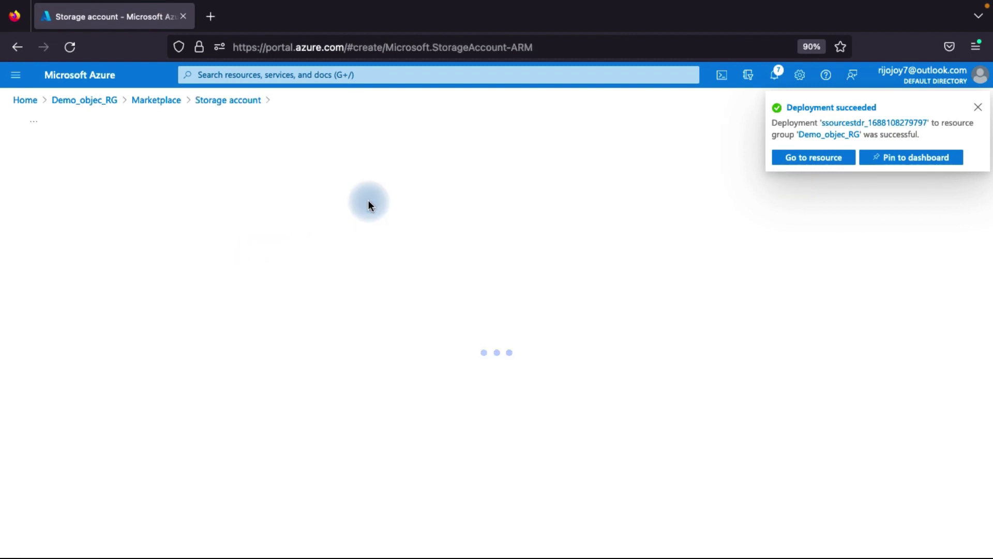
Name the new storage account dddestinnatonstrg in the instance details.
{"action": "scroll", "coordinate": [352, 325], "scroll_direction": "down", "scroll_amount": 3}
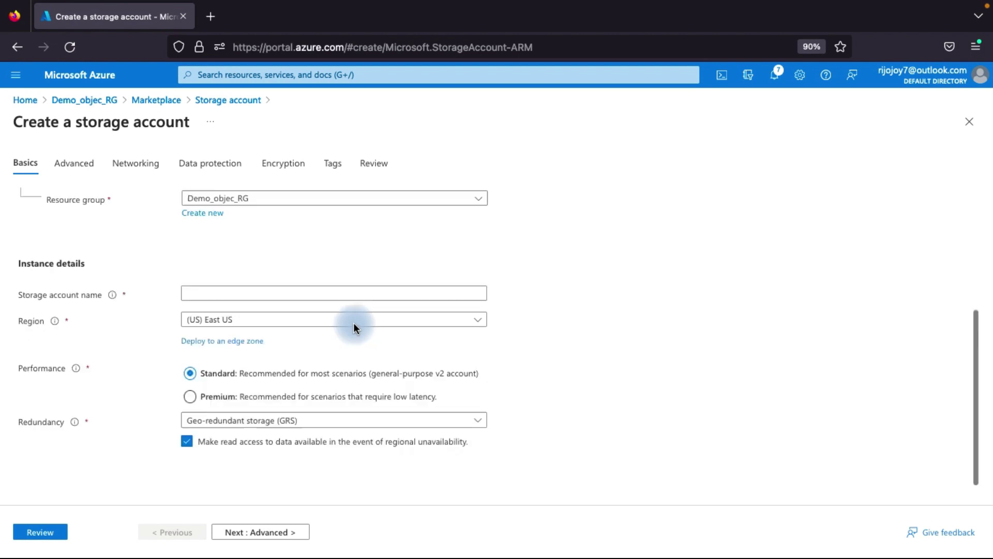
{"action": "left_click", "coordinate": [236, 305]}
{"action": "type", "text": "DD"}
{"action": "key", "text": "BackSpace"}
{"action": "key", "text": "BackSpace"}
{"action": "type", "text": "dd"}
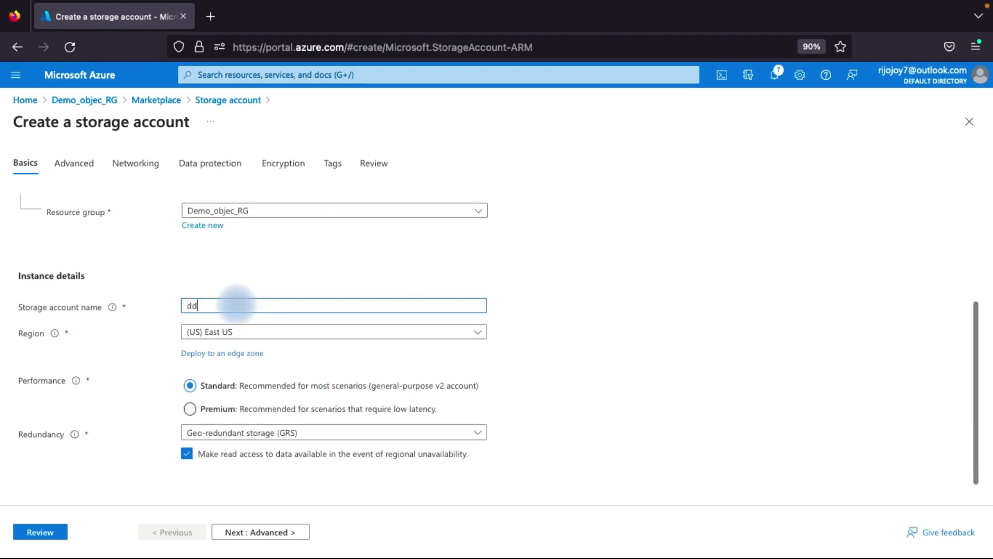
{"action": "type", "text": "des"}
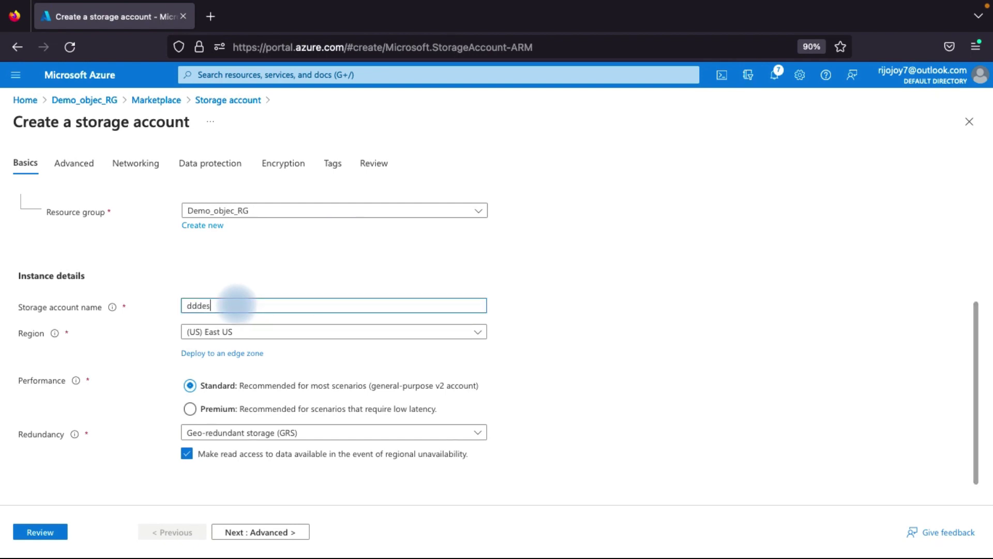
{"action": "type", "text": "ting"}
{"action": "key", "text": "BackSpace"}
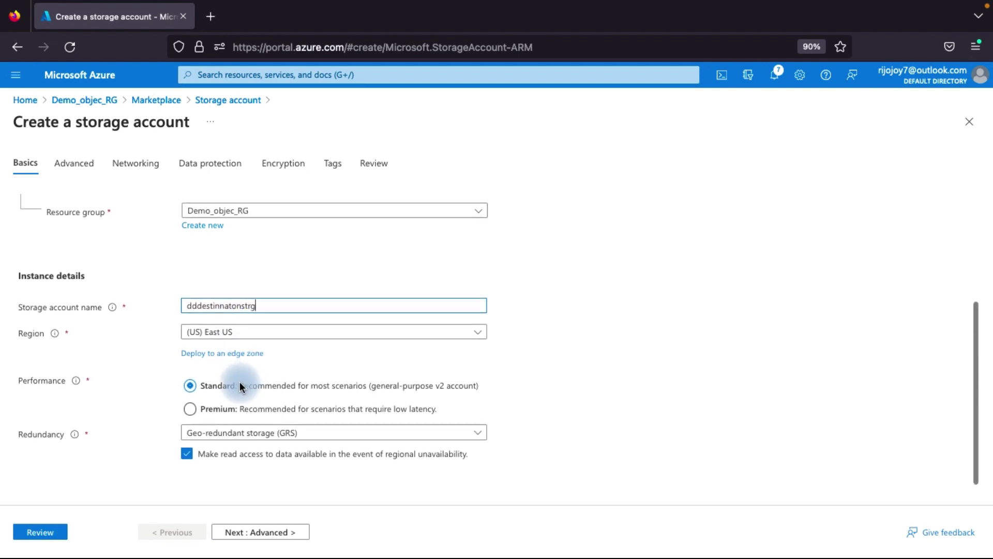
Set the redundancy to Locally-redundant storage (LRS) and continue to the advanced settings.
{"action": "left_click", "coordinate": [228, 434]}
{"action": "left_click", "coordinate": [250, 260]}
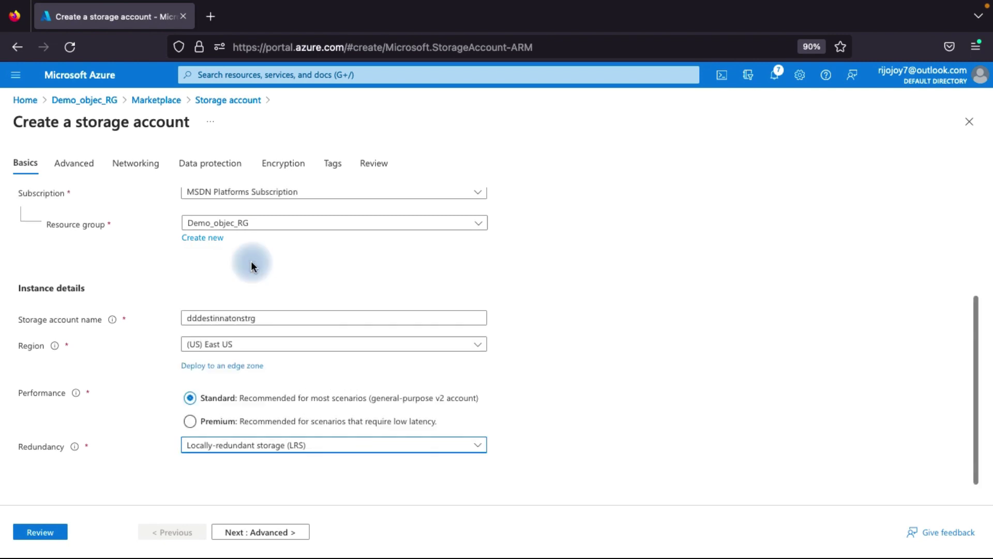
{"action": "left_click", "coordinate": [265, 531]}
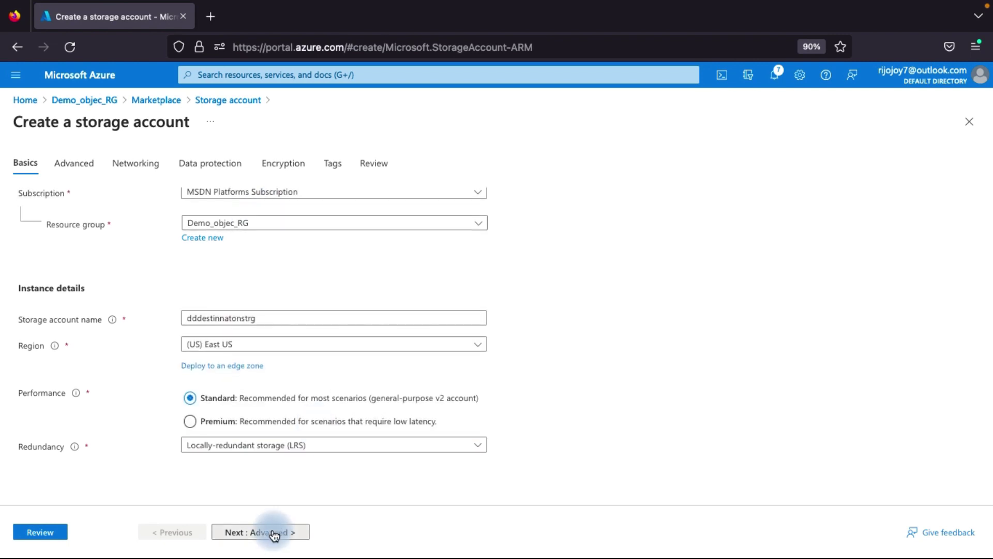
Accept the default advanced and networking settings, and enable versioning for blobs before continuing to encryption.
{"action": "left_click", "coordinate": [261, 532]}
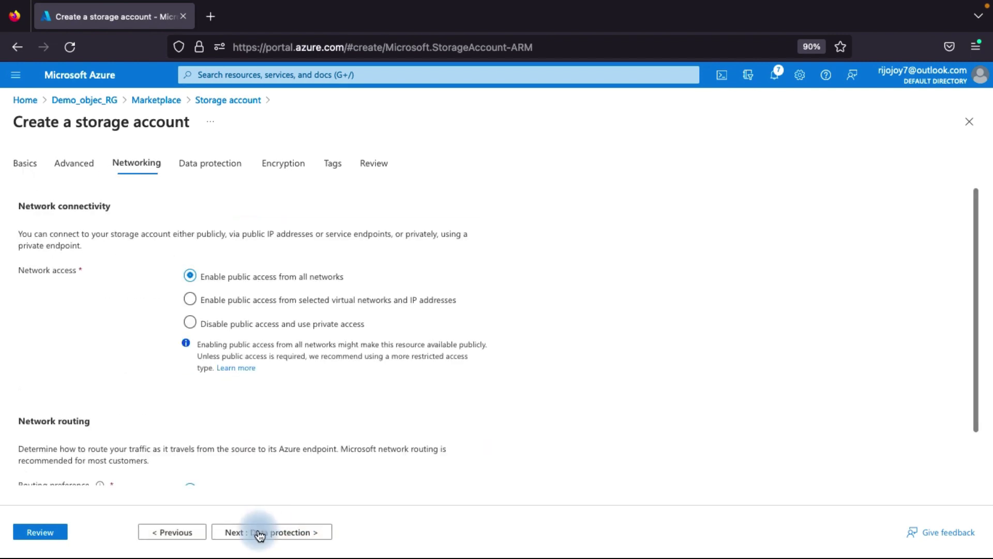
{"action": "left_click", "coordinate": [266, 538]}
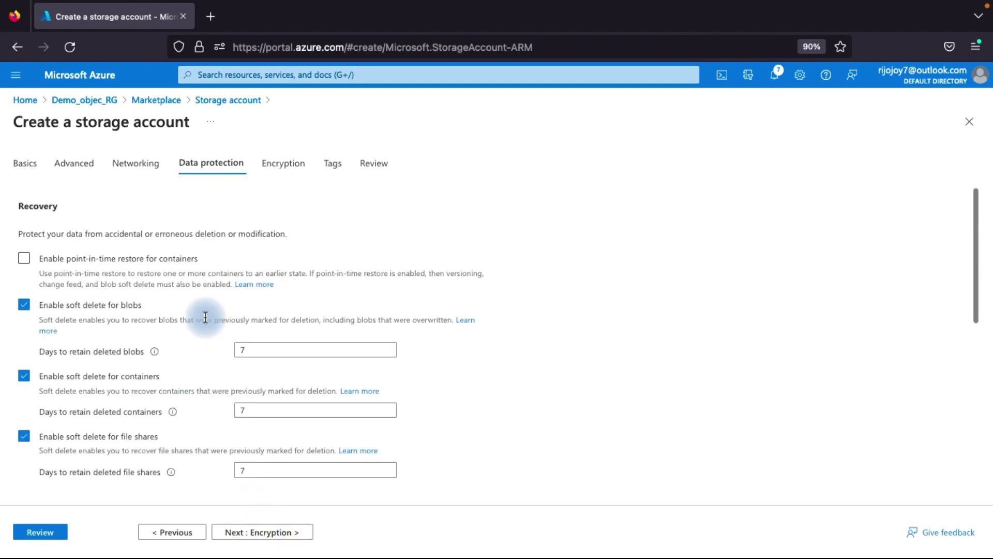
{"action": "scroll", "coordinate": [205, 316], "scroll_direction": "down", "scroll_amount": 5}
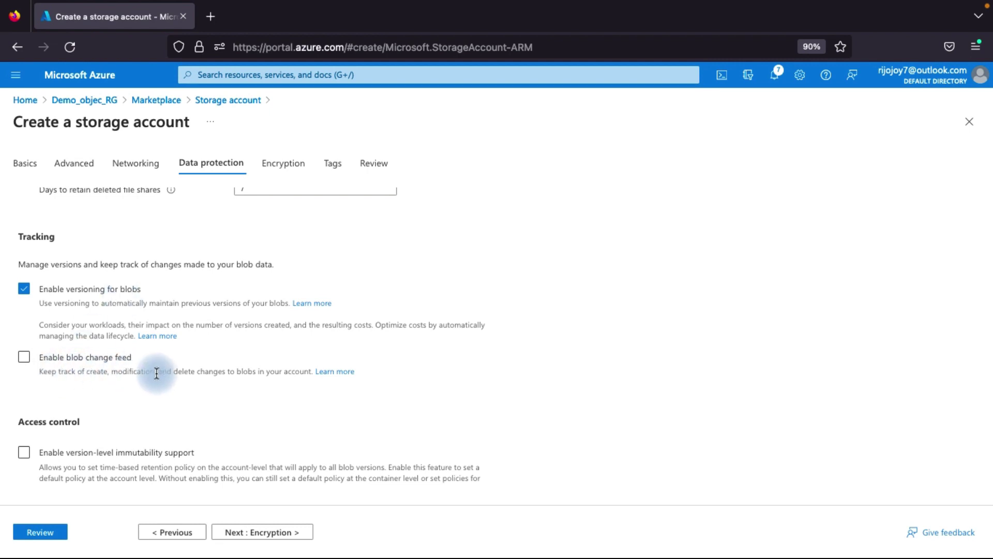
{"action": "left_click", "coordinate": [241, 535]}
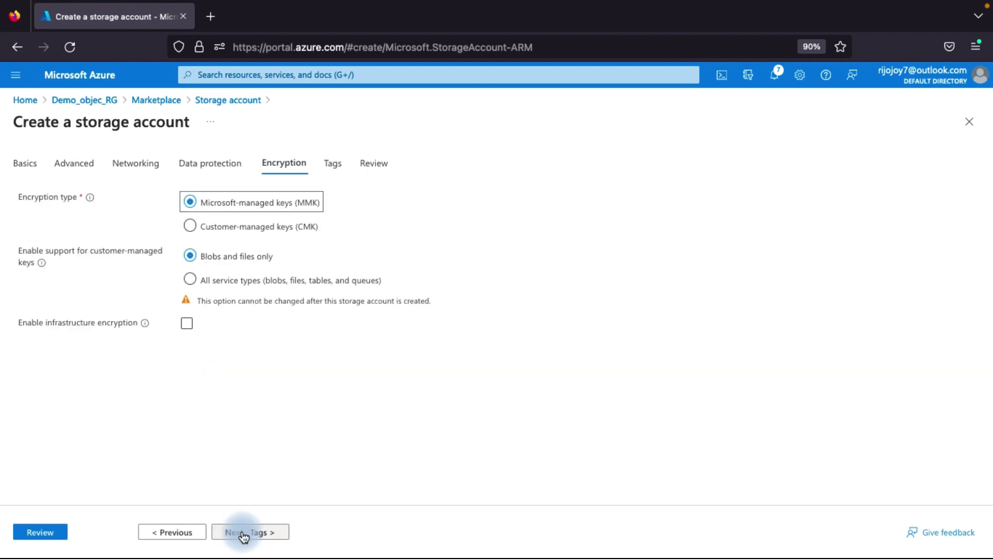
Keep the default encryption settings without tags and create the dddestinnatonstrg storage account after review.
{"action": "left_click", "coordinate": [244, 534]}
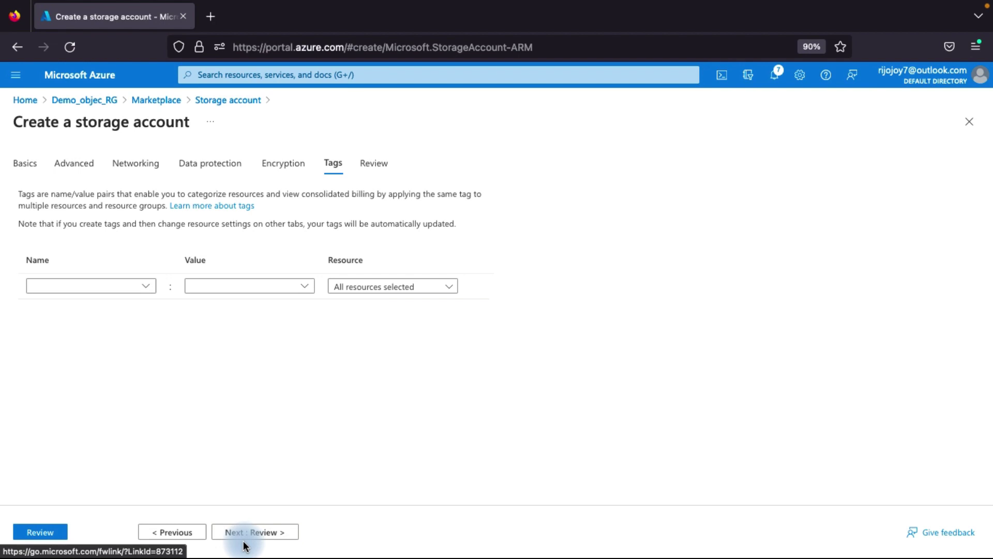
{"action": "left_click", "coordinate": [244, 538]}
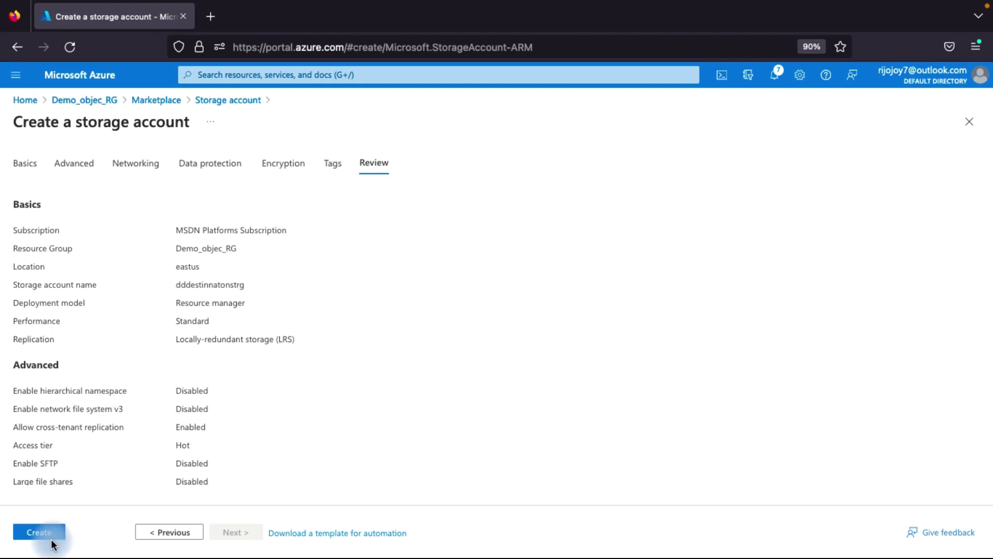
{"action": "left_click", "coordinate": [50, 540]}
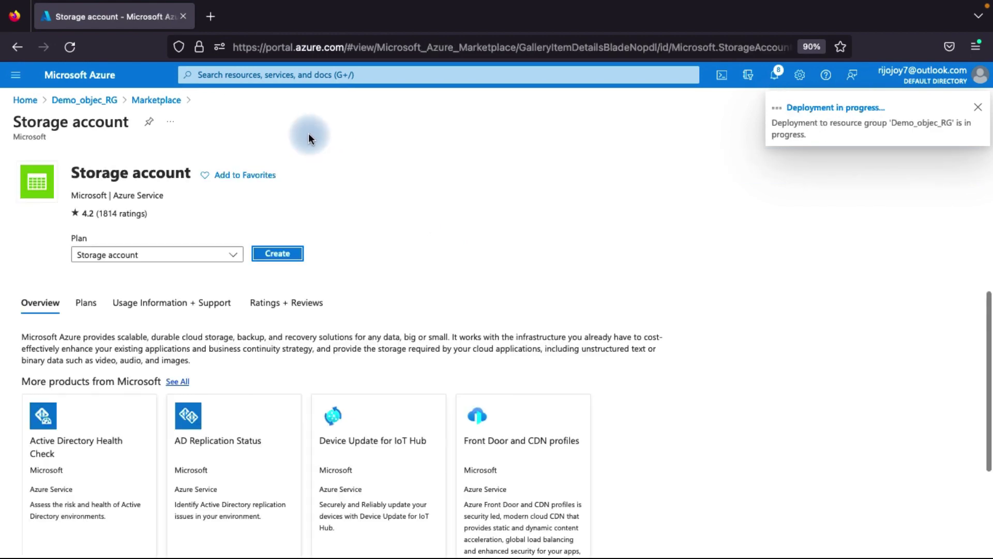
Open the ssourcestdr storage account from the Demo_objec_RG resource group.
{"action": "left_click", "coordinate": [106, 74]}
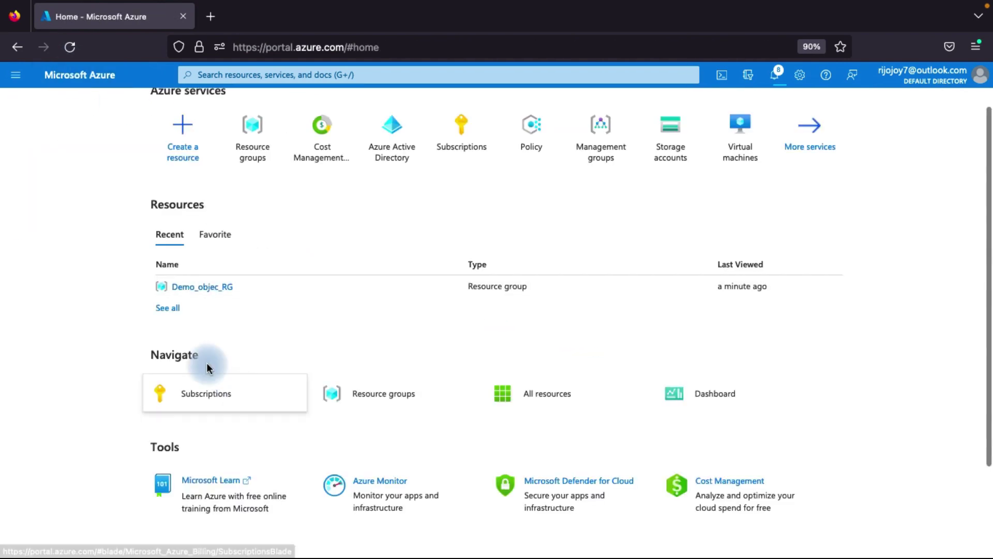
{"action": "left_click", "coordinate": [395, 398]}
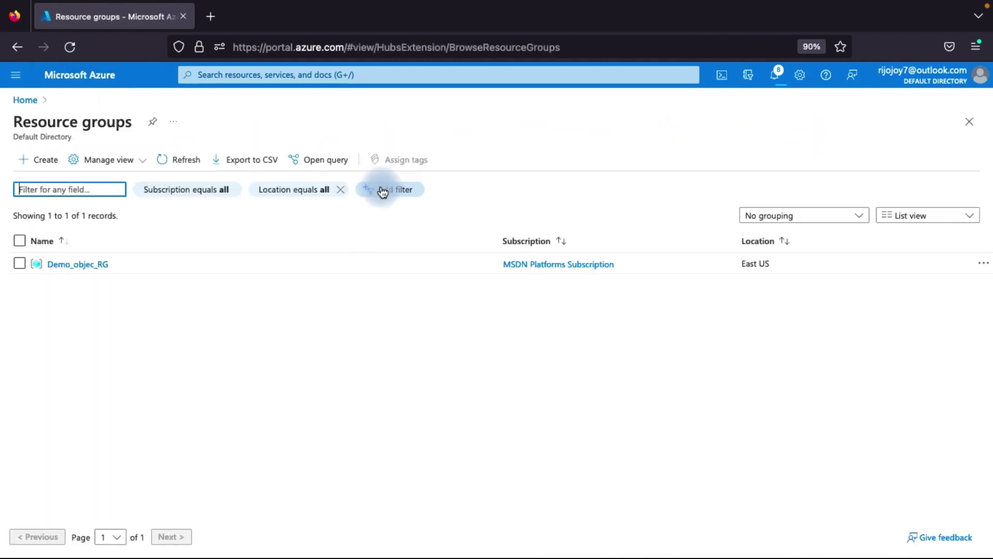
{"action": "left_click", "coordinate": [106, 264]}
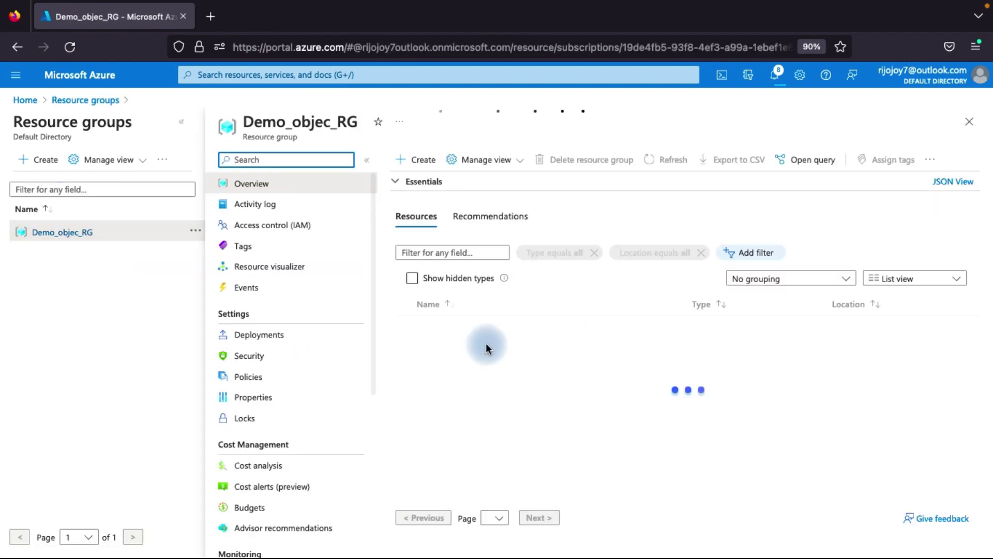
{"action": "left_click", "coordinate": [453, 331]}
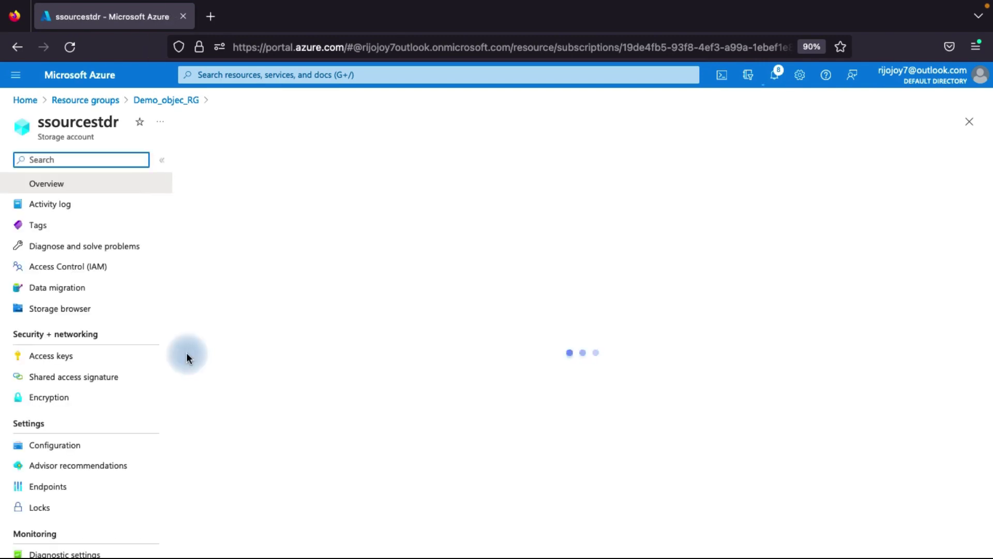
Examine the soft delete, blob versioning and change feed settings in the data protection configuration of ssourcestdr.
{"action": "scroll", "coordinate": [142, 414], "scroll_direction": "down", "scroll_amount": 1}
{"action": "scroll", "coordinate": [141, 410], "scroll_direction": "down", "scroll_amount": 3}
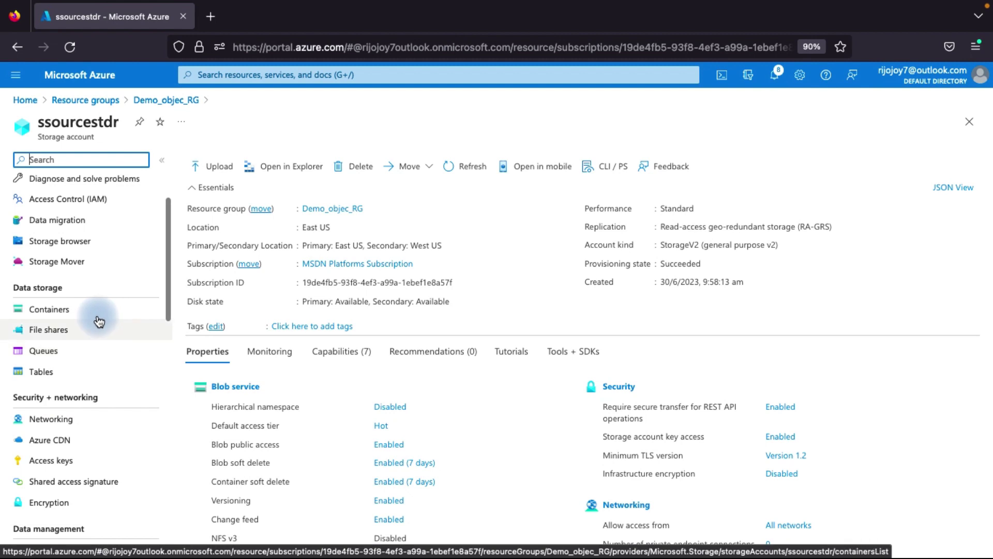
{"action": "scroll", "coordinate": [98, 339], "scroll_direction": "down", "scroll_amount": 5}
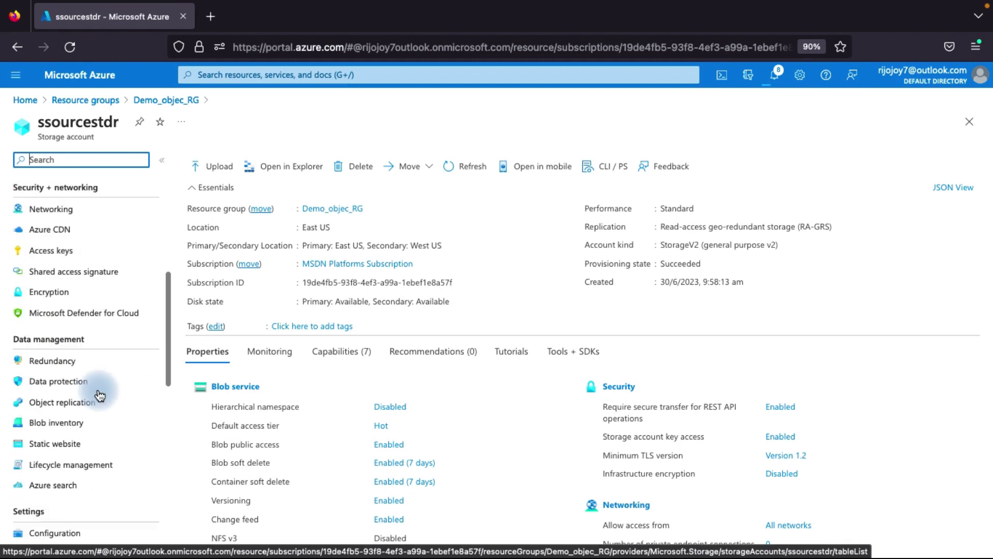
{"action": "scroll", "coordinate": [100, 396], "scroll_direction": "down", "scroll_amount": 1}
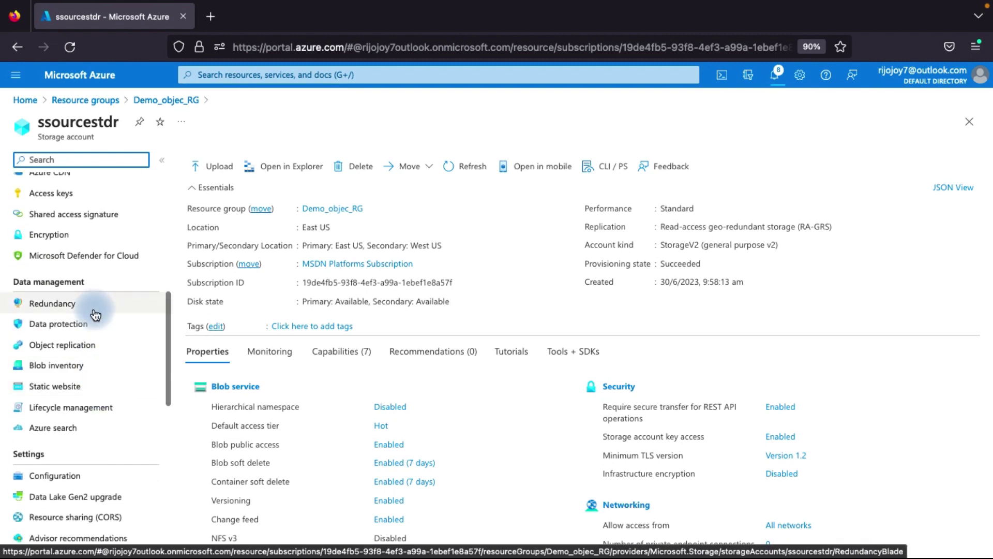
{"action": "left_click", "coordinate": [88, 329]}
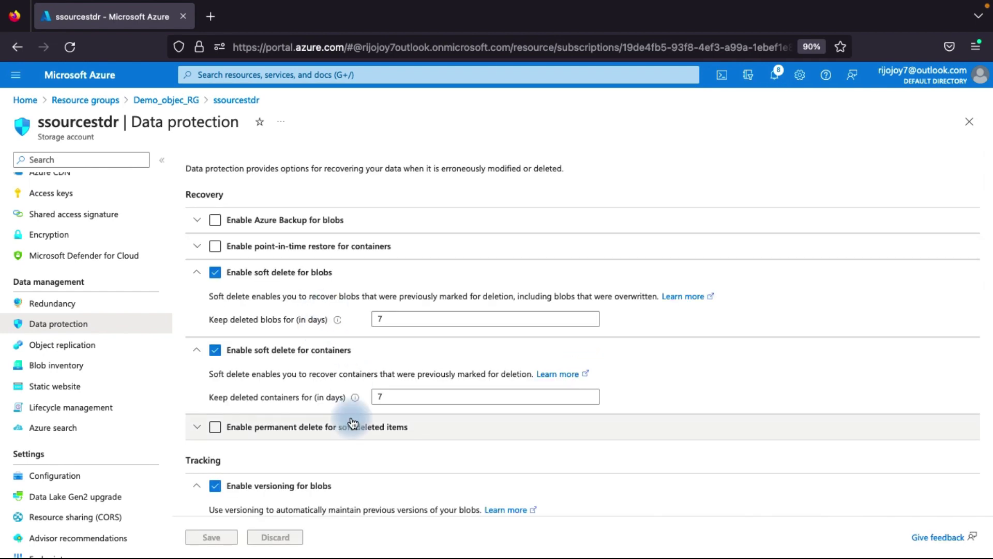
{"action": "scroll", "coordinate": [351, 416], "scroll_direction": "down", "scroll_amount": 2}
{"action": "scroll", "coordinate": [288, 311], "scroll_direction": "down", "scroll_amount": 4}
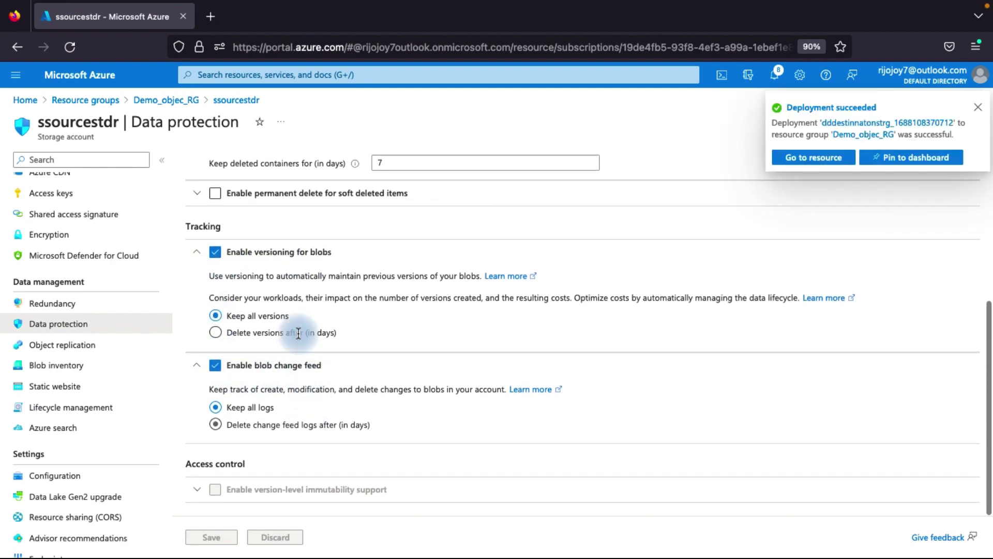
{"action": "scroll", "coordinate": [296, 252], "scroll_direction": "up", "scroll_amount": 1}
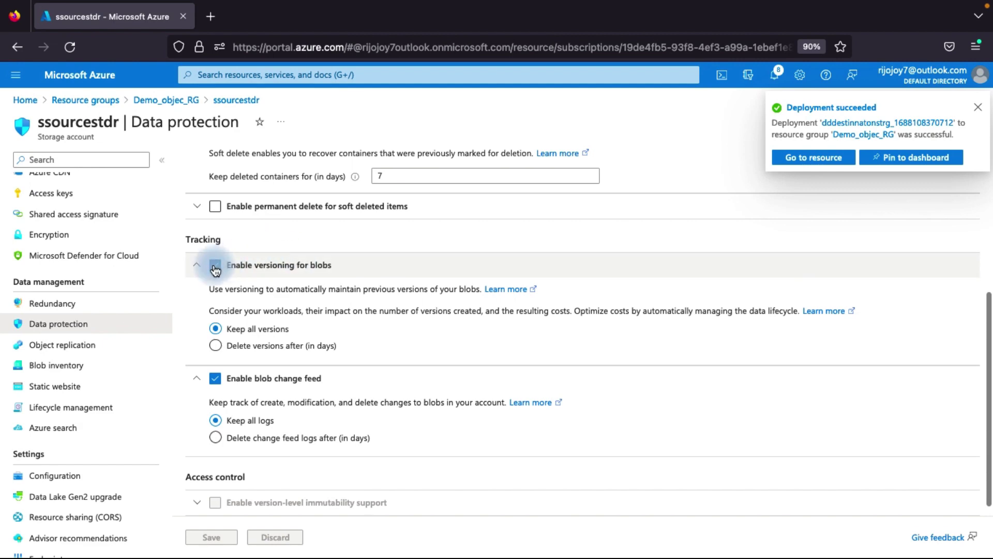
{"action": "scroll", "coordinate": [288, 384], "scroll_direction": "up", "scroll_amount": 5}
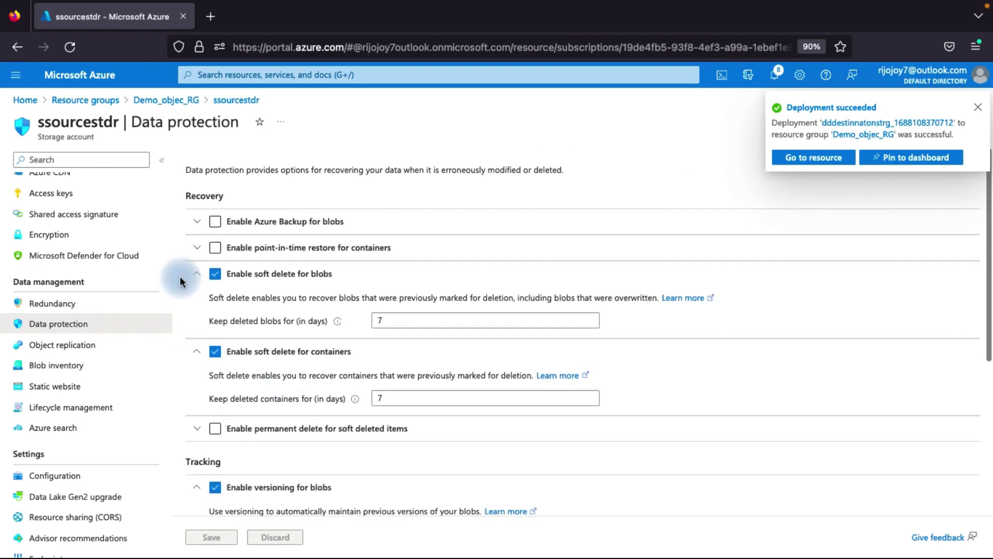
Create a container named source in the ssourcestdr storage account with the Blob (anonymous read access for blobs only) access level.
{"action": "scroll", "coordinate": [126, 307], "scroll_direction": "up", "scroll_amount": 8}
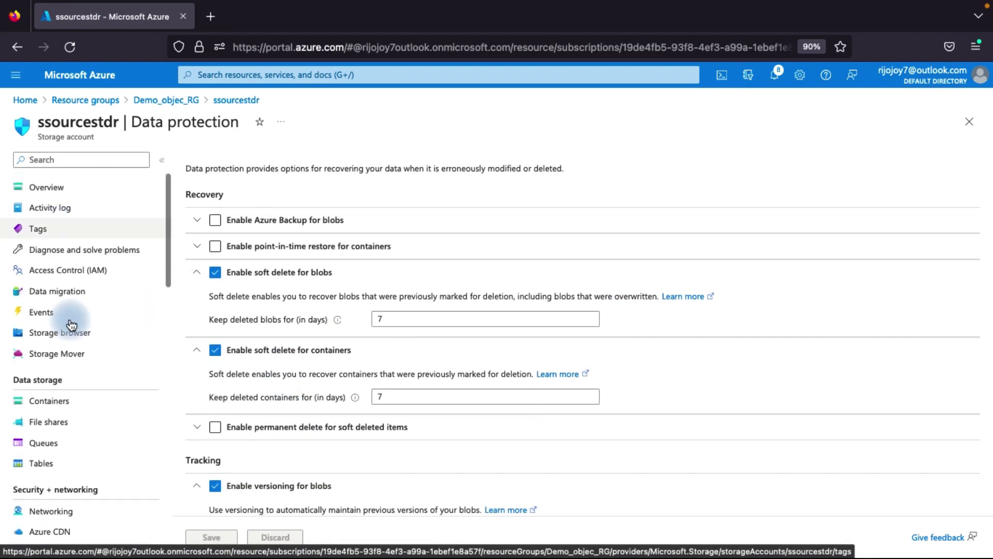
{"action": "left_click", "coordinate": [71, 402]}
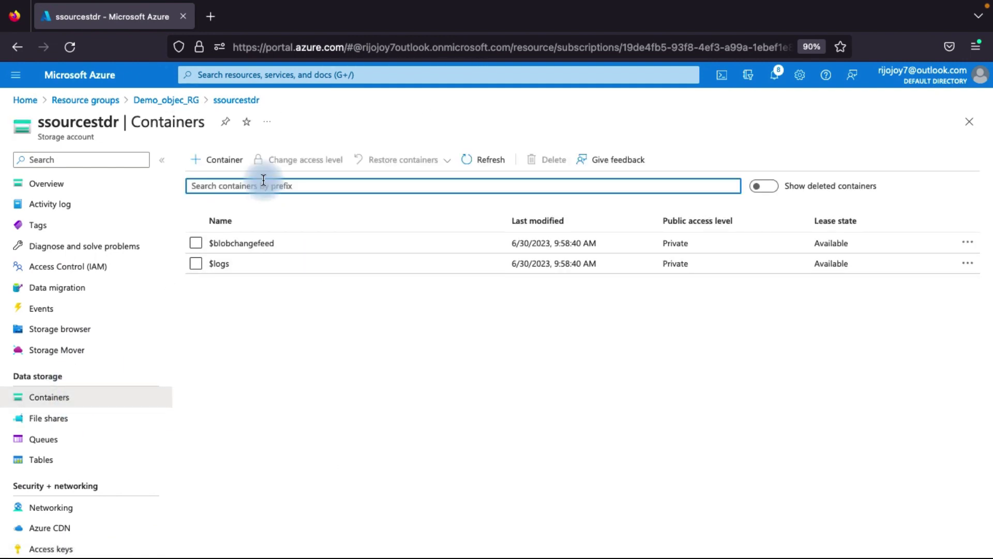
{"action": "left_click", "coordinate": [226, 165]}
{"action": "mouse_move", "coordinate": [889, 188]}
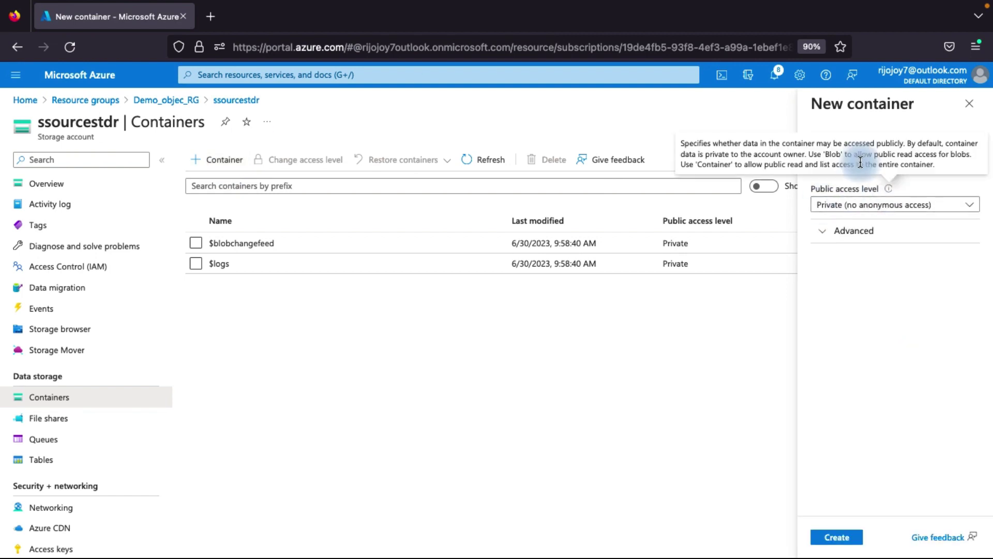
{"action": "left_click", "coordinate": [908, 204]}
{"action": "left_click", "coordinate": [857, 246]}
{"action": "left_click", "coordinate": [810, 165]}
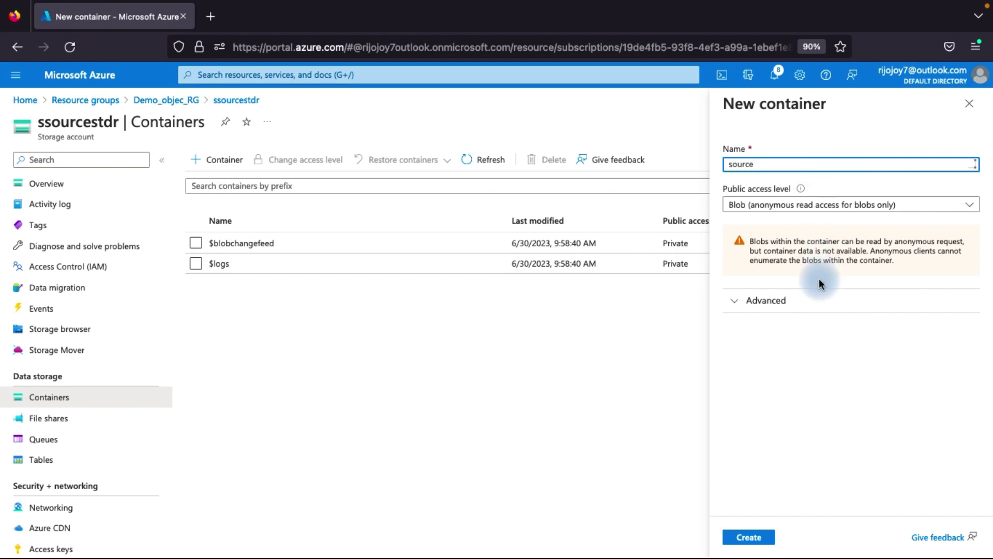
{"action": "left_click", "coordinate": [792, 300]}
{"action": "left_click", "coordinate": [791, 300]}
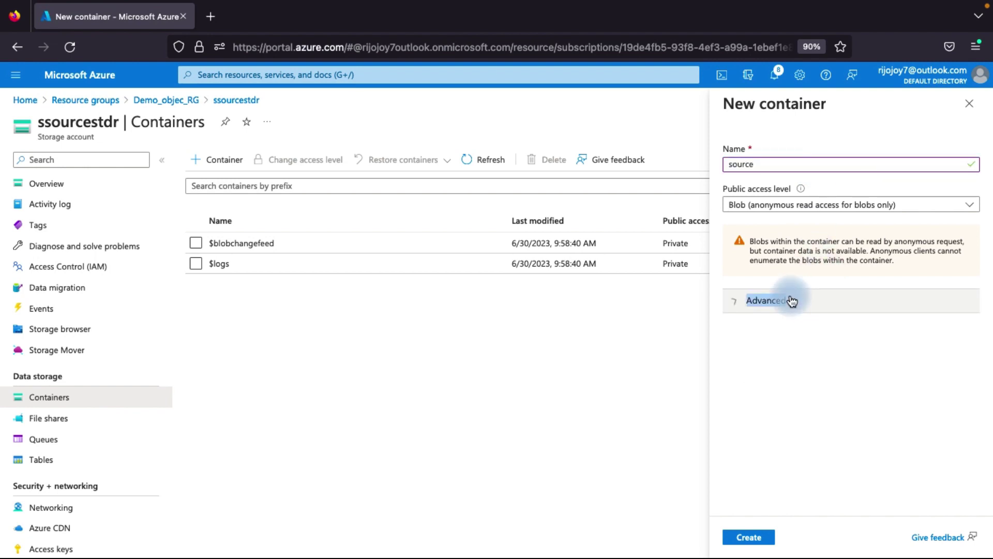
{"action": "left_click", "coordinate": [761, 543]}
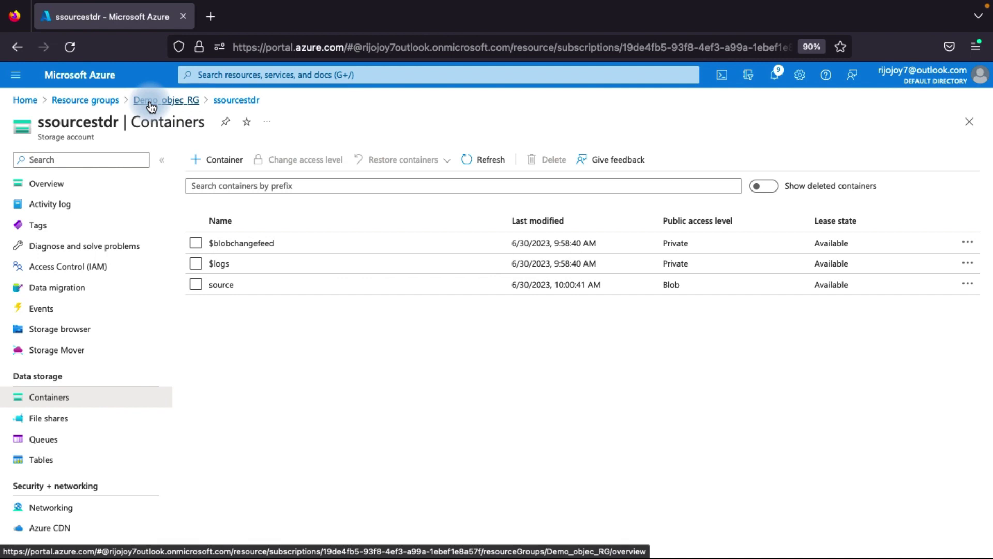
Open the dddestinnatonstrg storage account from the Demo_objec_RG resource group.
{"action": "left_click", "coordinate": [108, 101]}
{"action": "left_click", "coordinate": [93, 264]}
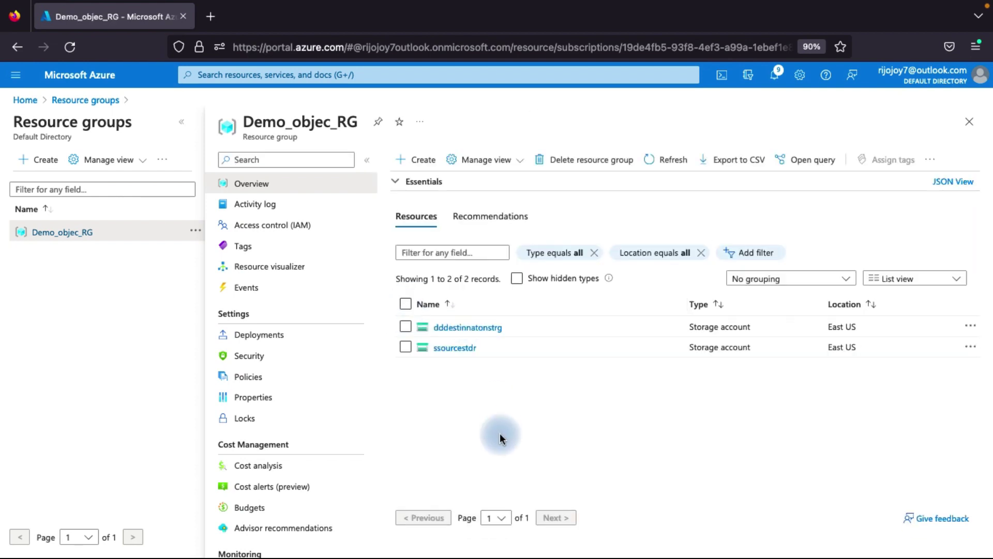
{"action": "left_click", "coordinate": [467, 328]}
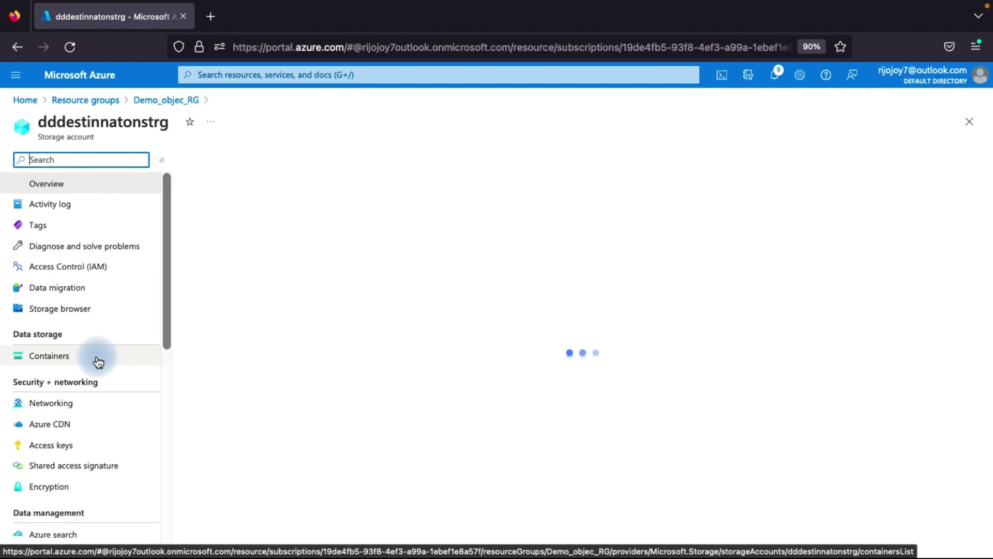
Examine the soft delete, blob versioning and change feed settings in the data protection configuration of dddestinnatonstrg.
{"action": "scroll", "coordinate": [97, 361], "scroll_direction": "down", "scroll_amount": 4}
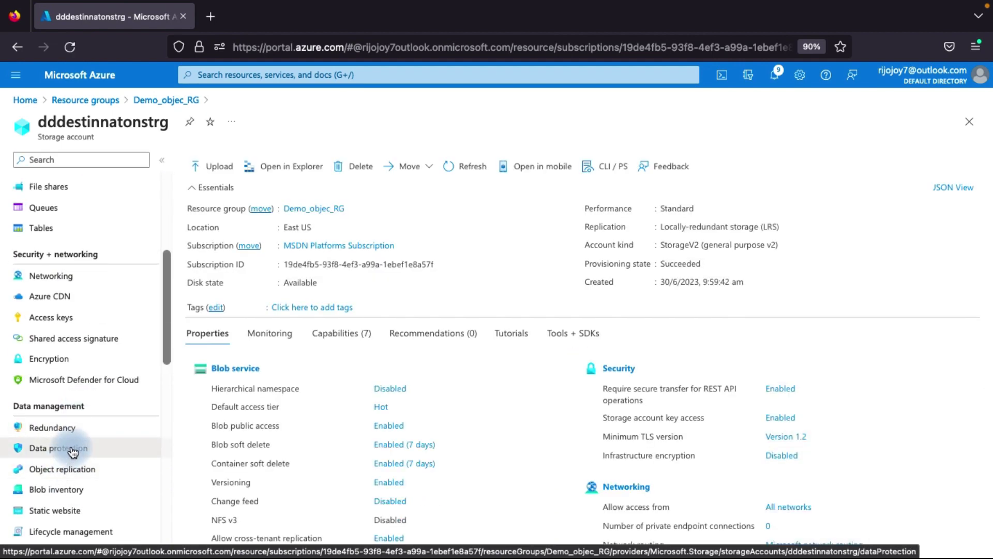
{"action": "left_click", "coordinate": [73, 450]}
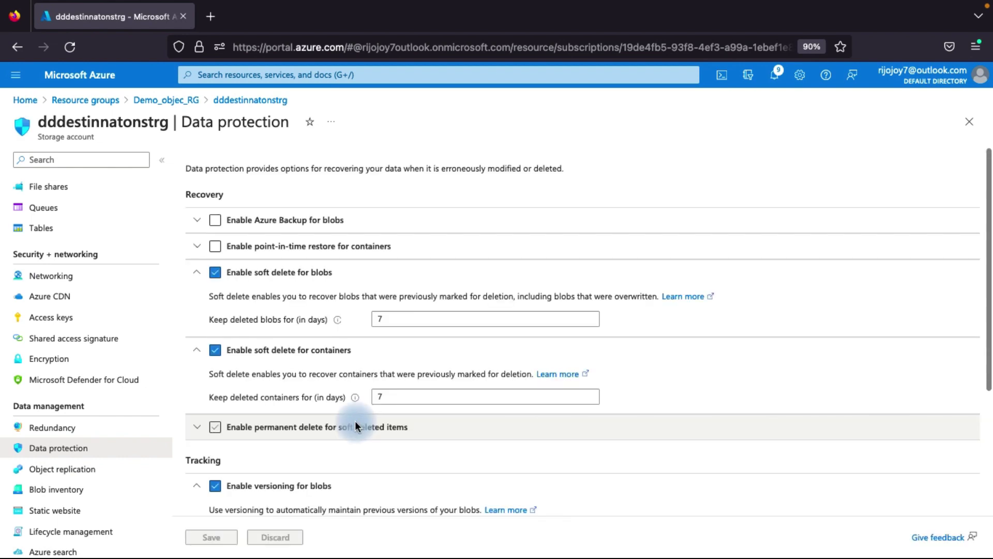
{"action": "scroll", "coordinate": [342, 414], "scroll_direction": "down", "scroll_amount": 3}
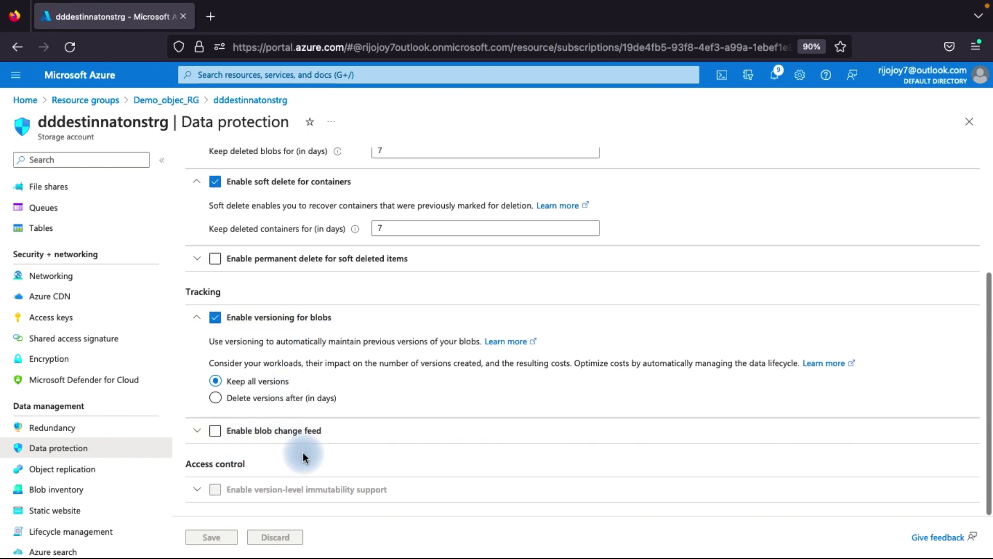
{"action": "scroll", "coordinate": [330, 313], "scroll_direction": "up", "scroll_amount": 3}
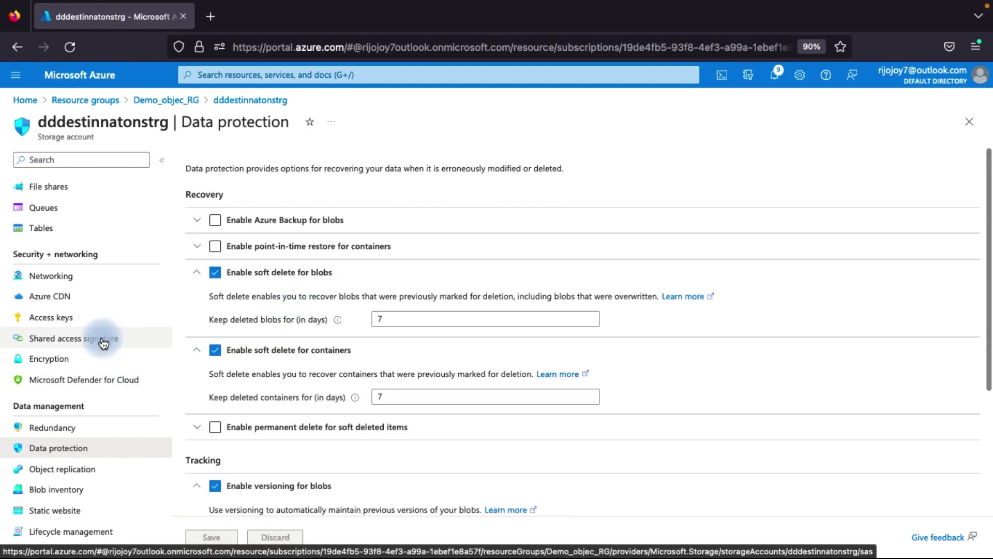
Create a container named destination in dddestinnatonstrg with the Blob (anonymous read access for blobs only) access level.
{"action": "scroll", "coordinate": [86, 378], "scroll_direction": "down", "scroll_amount": 4}
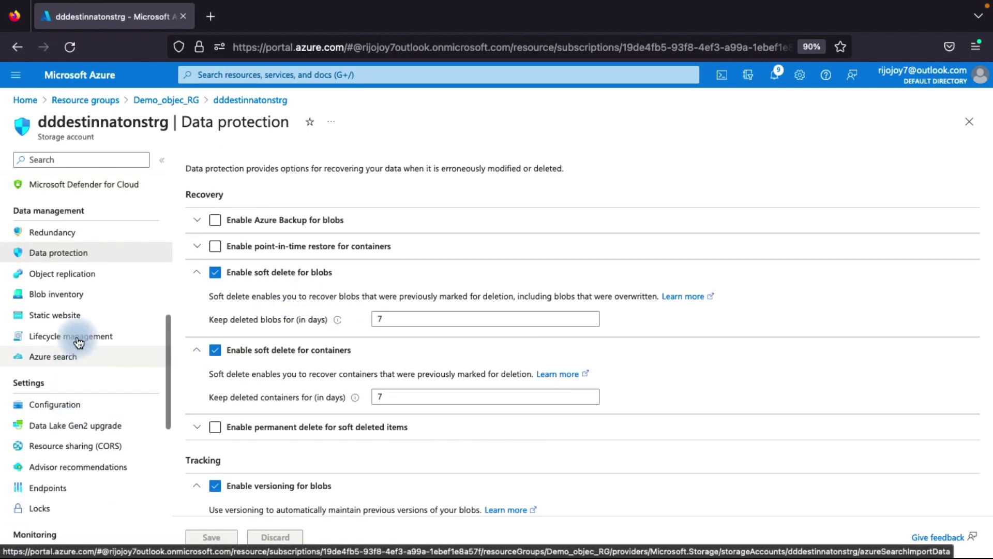
{"action": "scroll", "coordinate": [76, 357], "scroll_direction": "down", "scroll_amount": 2}
{"action": "scroll", "coordinate": [74, 387], "scroll_direction": "down", "scroll_amount": 3}
{"action": "scroll", "coordinate": [73, 379], "scroll_direction": "up", "scroll_amount": 10}
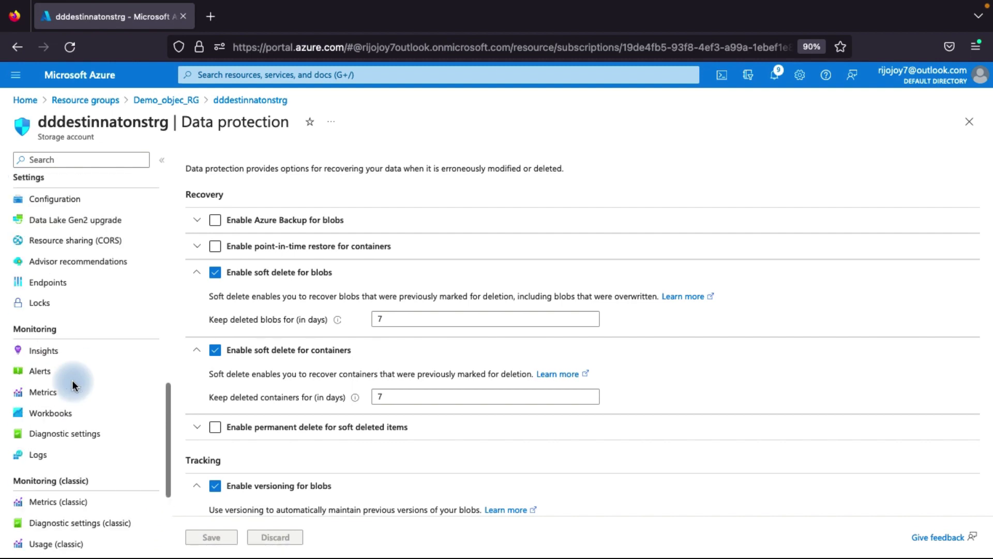
{"action": "left_click", "coordinate": [73, 397]}
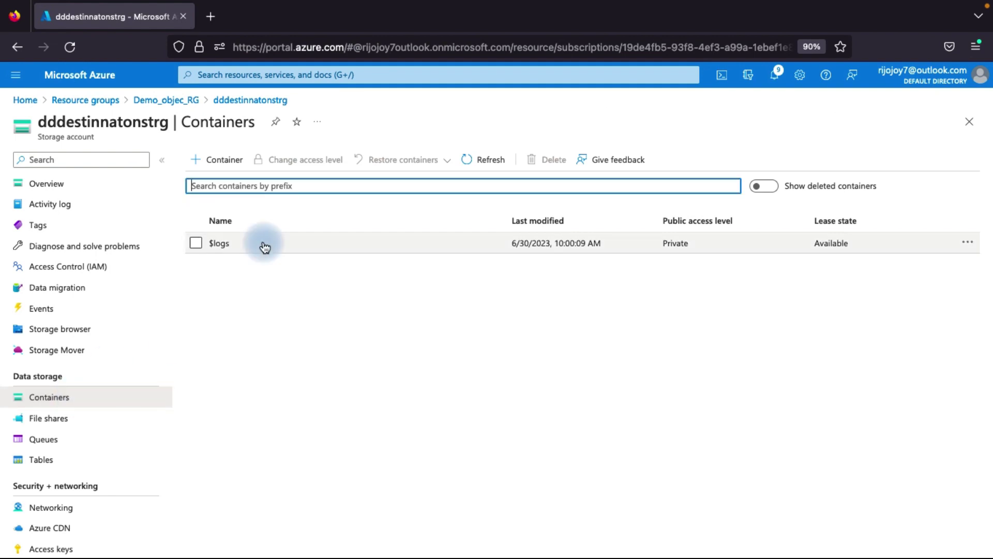
{"action": "left_click", "coordinate": [220, 164]}
{"action": "left_click", "coordinate": [888, 164]}
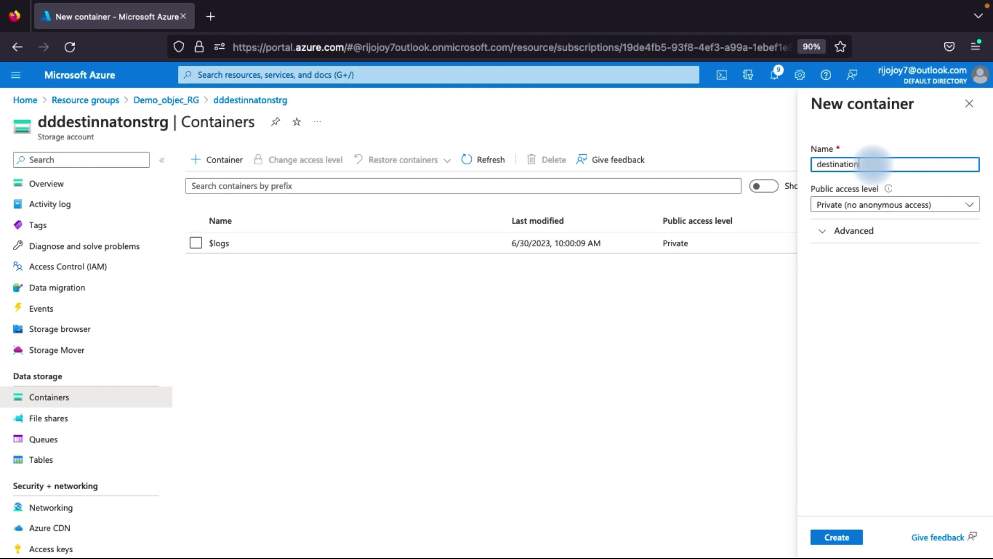
{"action": "left_click", "coordinate": [913, 204]}
{"action": "left_click", "coordinate": [845, 253]}
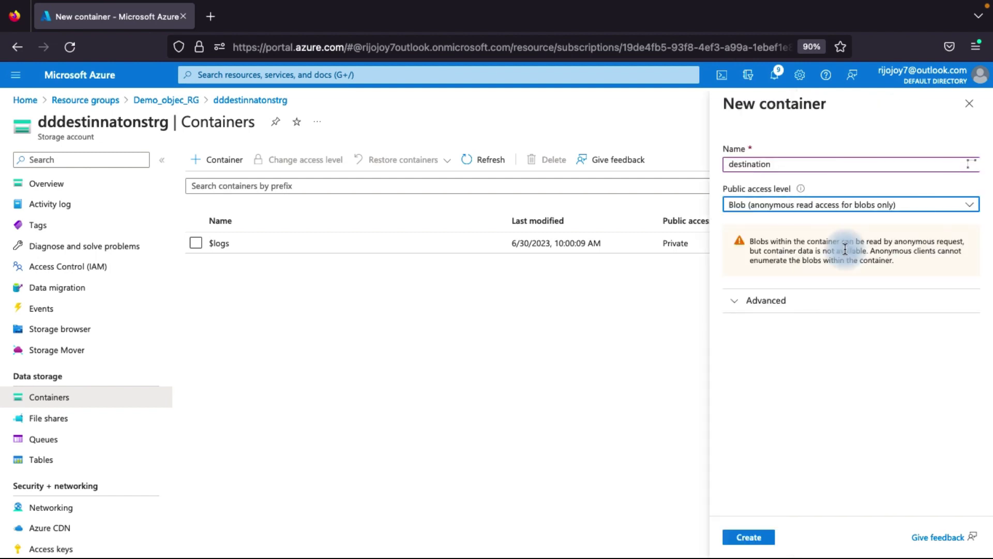
{"action": "left_click", "coordinate": [757, 544]}
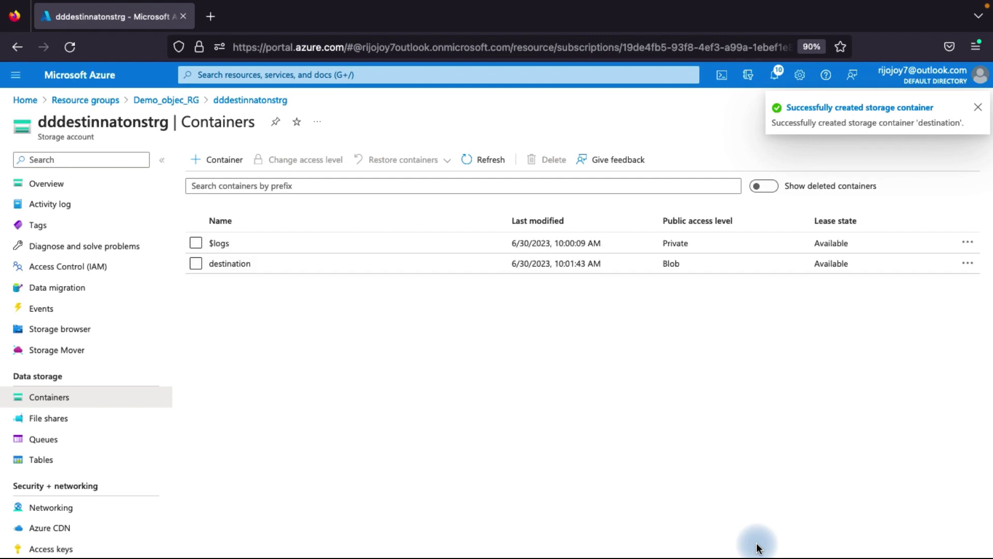
{"action": "left_click", "coordinate": [982, 112]}
Return to the ssourcestdr storage account through Demo_objec_RG and start creating replication rules in its object replication settings.
{"action": "scroll", "coordinate": [82, 413], "scroll_direction": "down", "scroll_amount": 1}
{"action": "scroll", "coordinate": [79, 438], "scroll_direction": "up", "scroll_amount": 1}
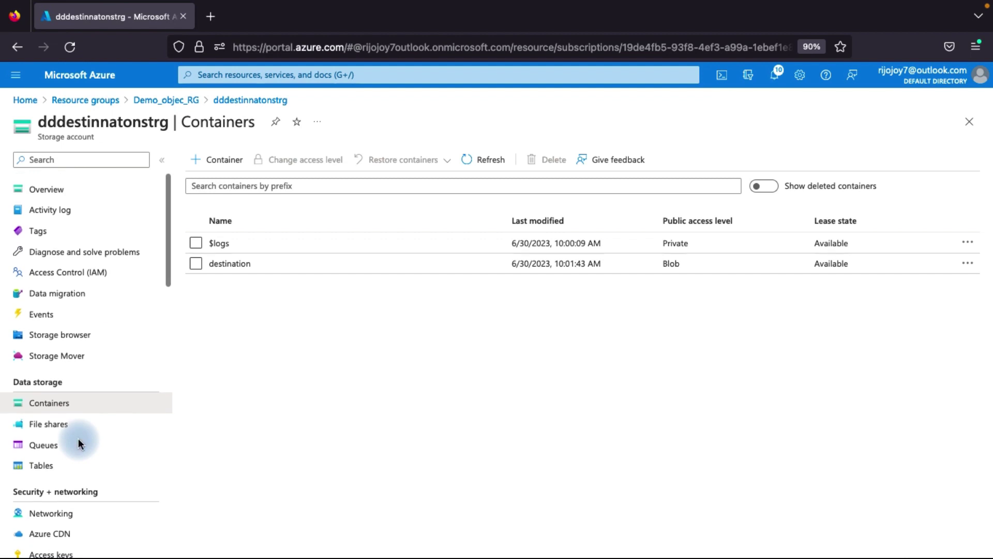
{"action": "left_click", "coordinate": [156, 101]}
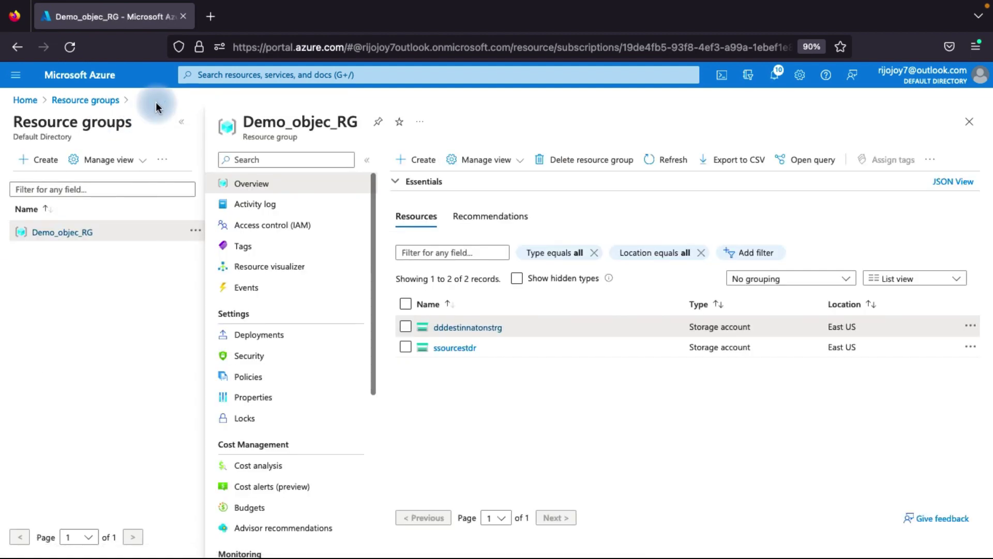
{"action": "left_click", "coordinate": [455, 347]}
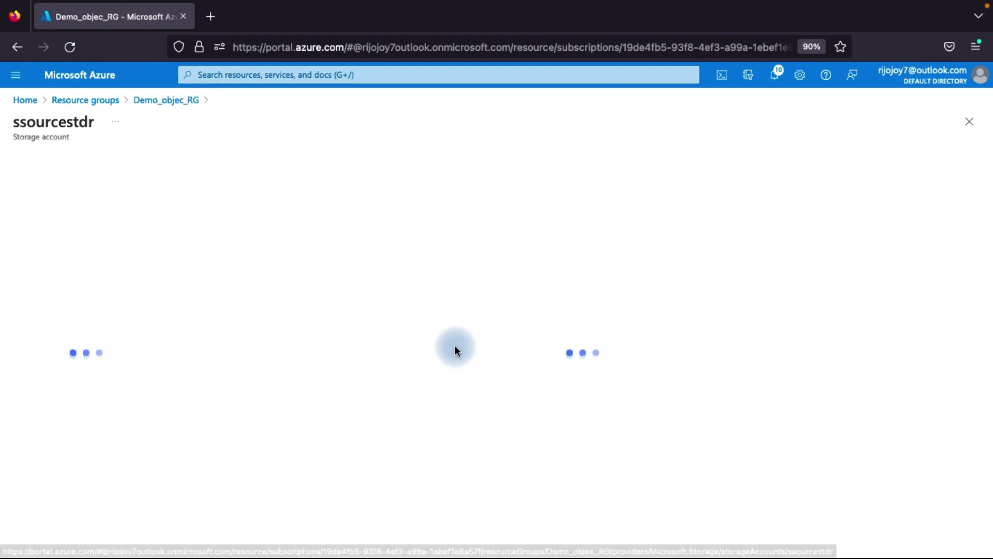
{"action": "scroll", "coordinate": [126, 388], "scroll_direction": "down", "scroll_amount": 4}
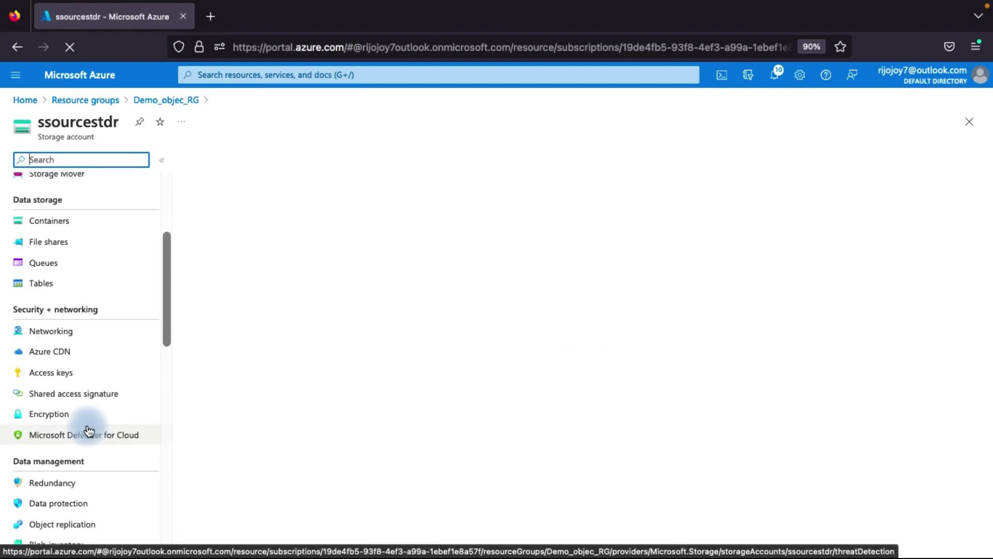
{"action": "scroll", "coordinate": [87, 430], "scroll_direction": "down", "scroll_amount": 2}
{"action": "scroll", "coordinate": [88, 430], "scroll_direction": "down", "scroll_amount": 4}
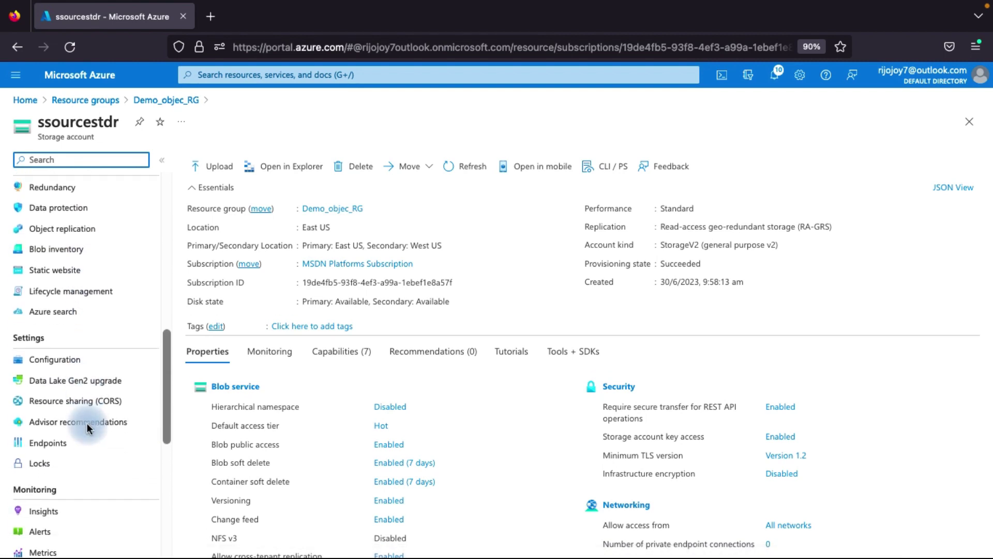
{"action": "scroll", "coordinate": [84, 424], "scroll_direction": "up", "scroll_amount": 1}
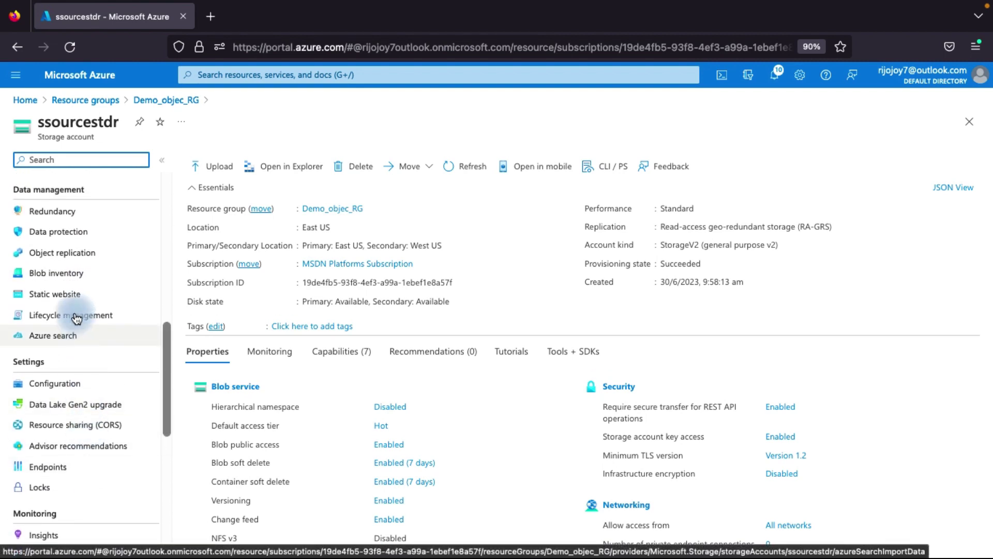
{"action": "left_click", "coordinate": [70, 256]}
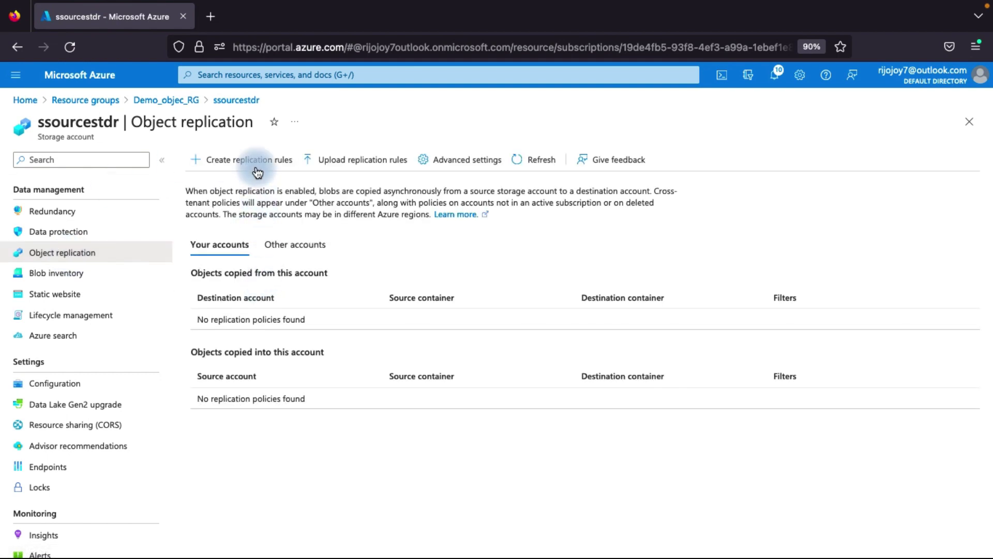
{"action": "left_click", "coordinate": [255, 163]}
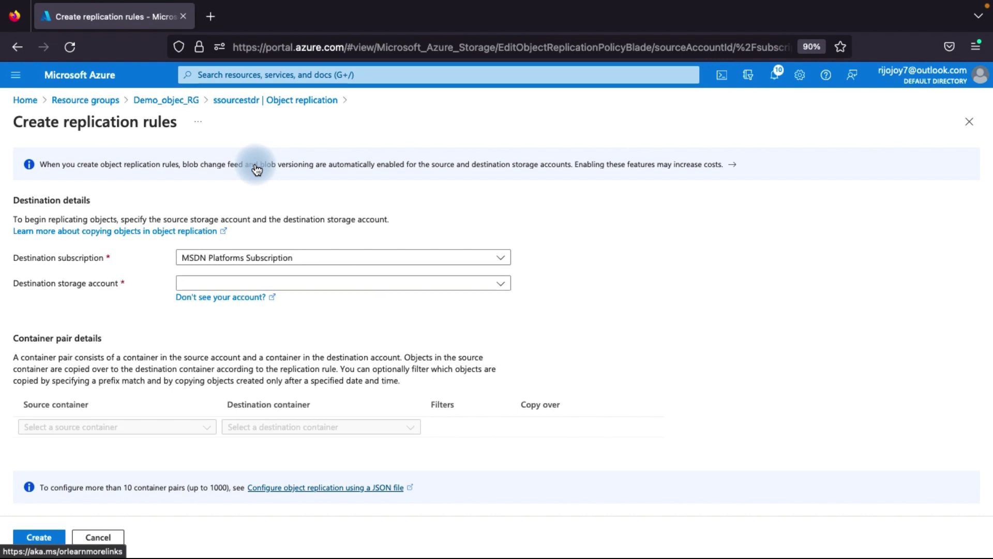
Select dddestinnatonstrg as the destination storage account for the replication rules.
{"action": "left_click", "coordinate": [329, 284]}
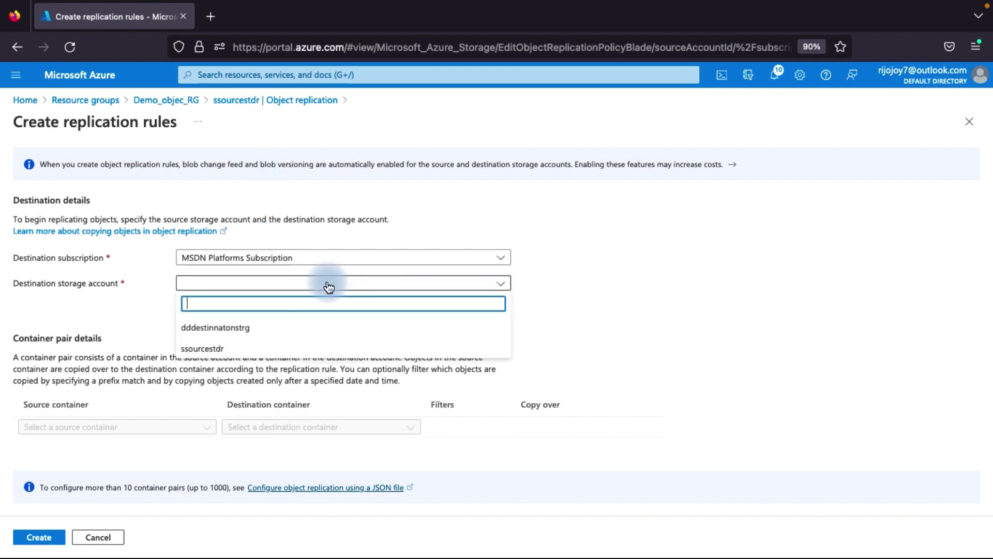
{"action": "left_click", "coordinate": [67, 266]}
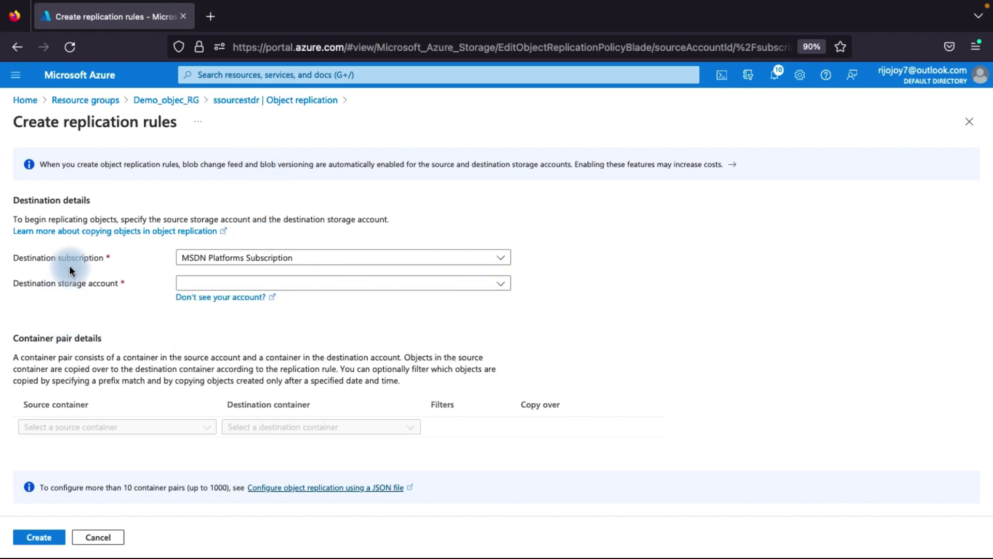
{"action": "left_click", "coordinate": [94, 285]}
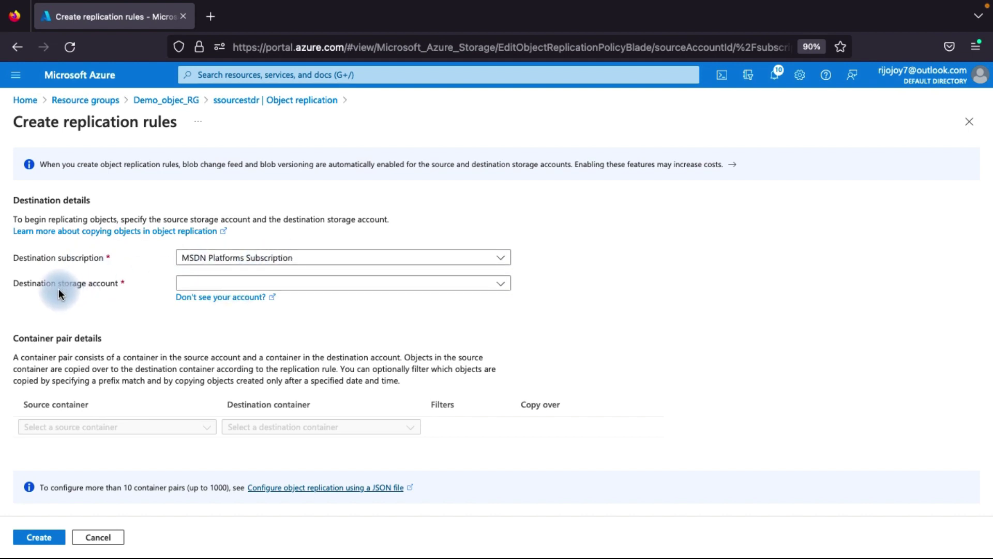
{"action": "left_click", "coordinate": [195, 284]}
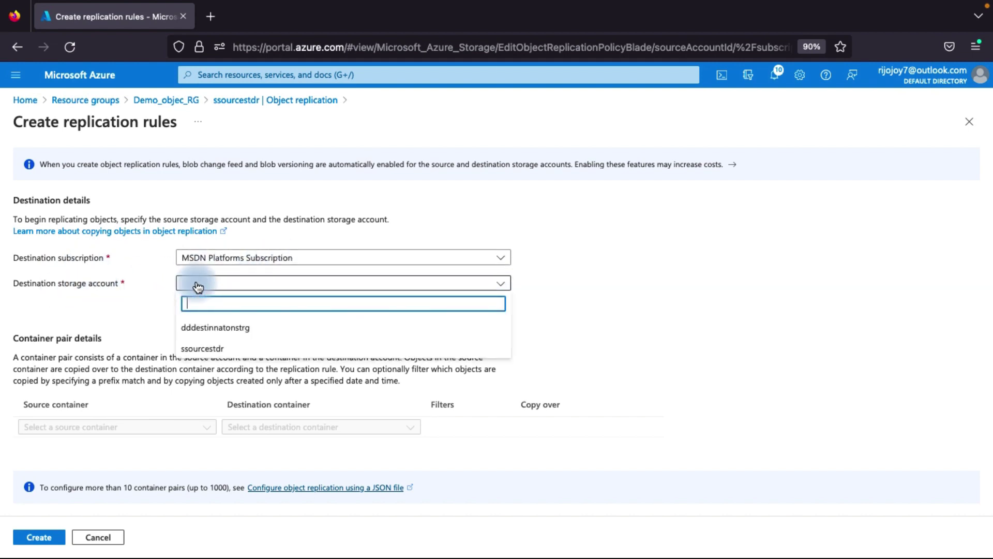
{"action": "left_click", "coordinate": [214, 329]}
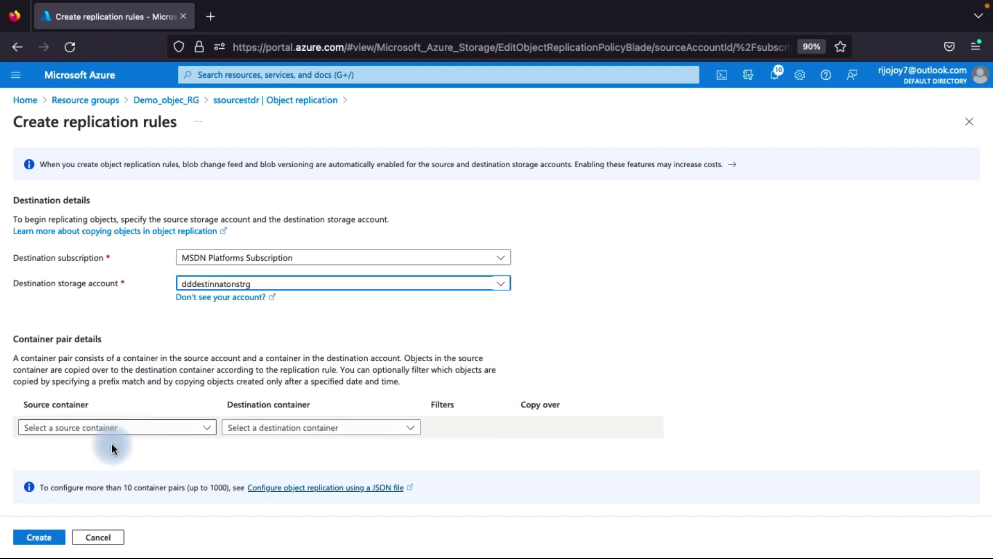
Pair the source container named source with the destination container named destination in the replication rule.
{"action": "left_click", "coordinate": [111, 427]}
{"action": "left_click", "coordinate": [58, 475]}
{"action": "left_click", "coordinate": [251, 427]}
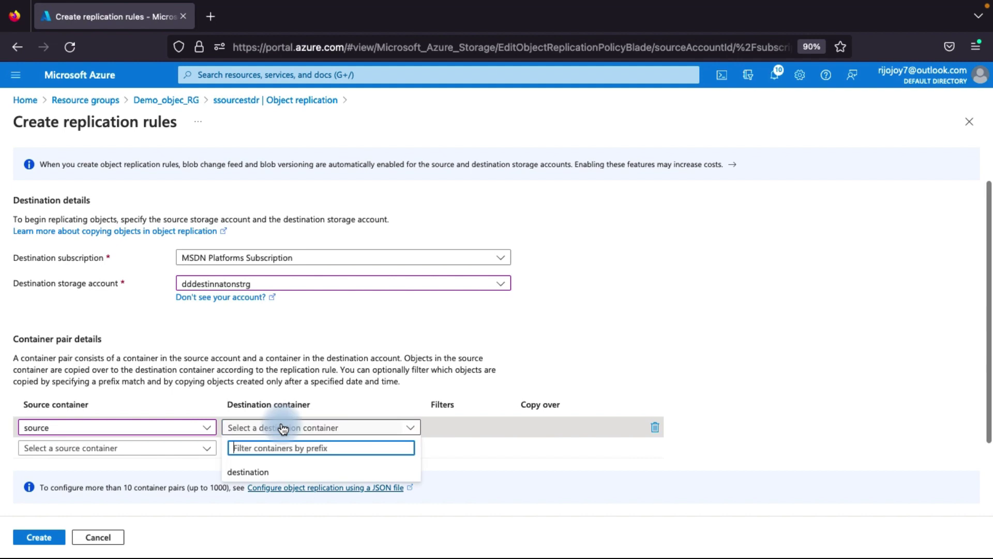
{"action": "left_click", "coordinate": [250, 471]}
Examine the prefix match filter options for the container pair and leave them without adding a prefix.
{"action": "left_click", "coordinate": [447, 427]}
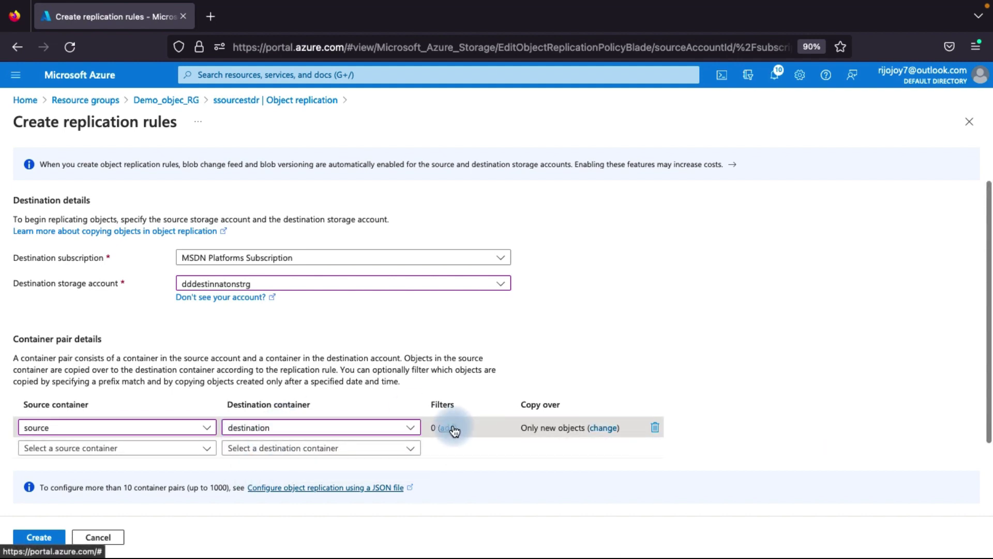
{"action": "left_click", "coordinate": [753, 247]}
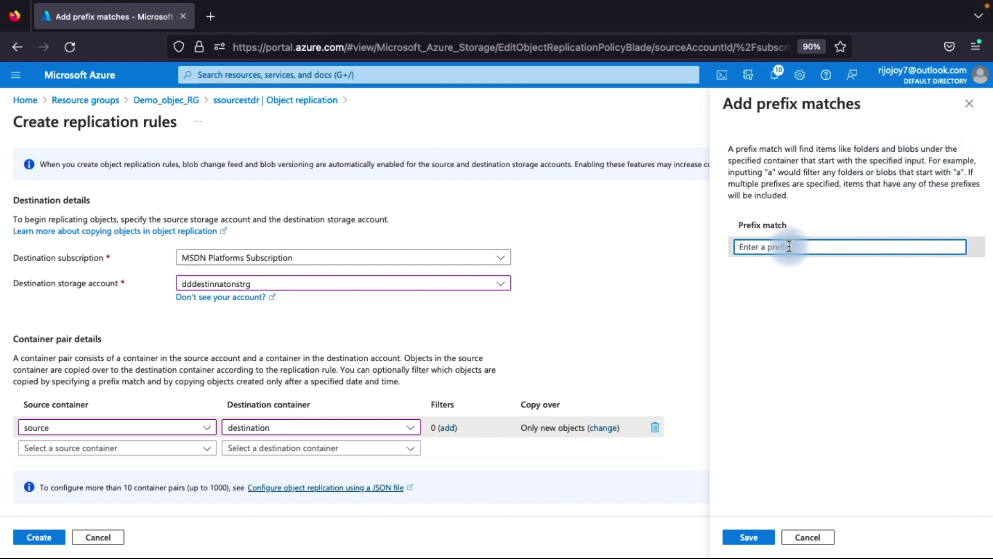
{"action": "left_click", "coordinate": [969, 104]}
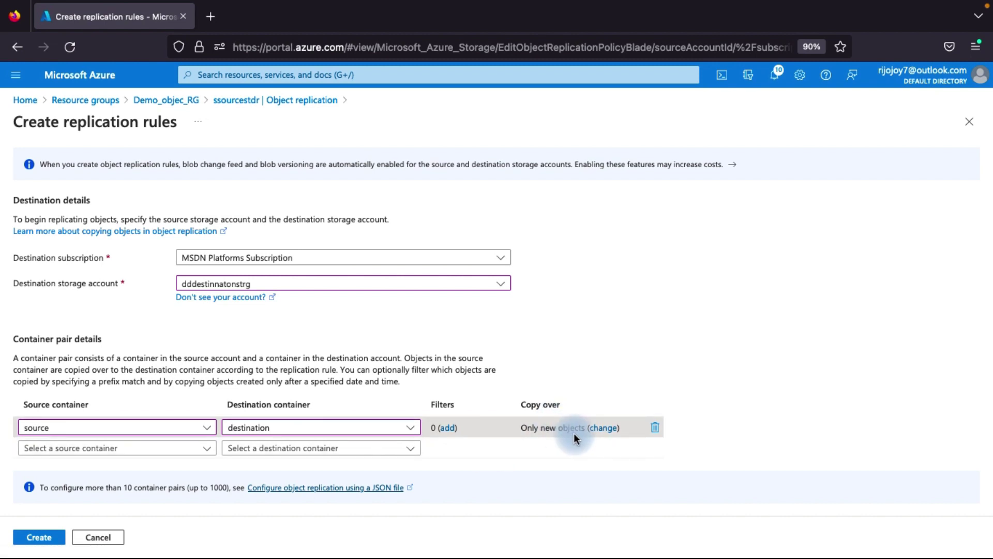
Set the container pair to copy over Everything and create the replication rule.
{"action": "left_click", "coordinate": [601, 429]}
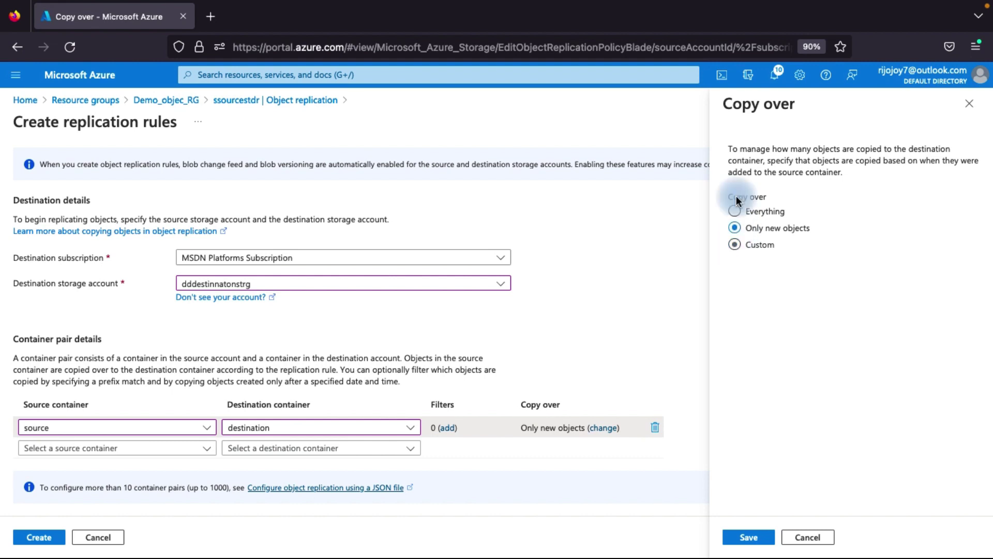
{"action": "left_click", "coordinate": [736, 245]}
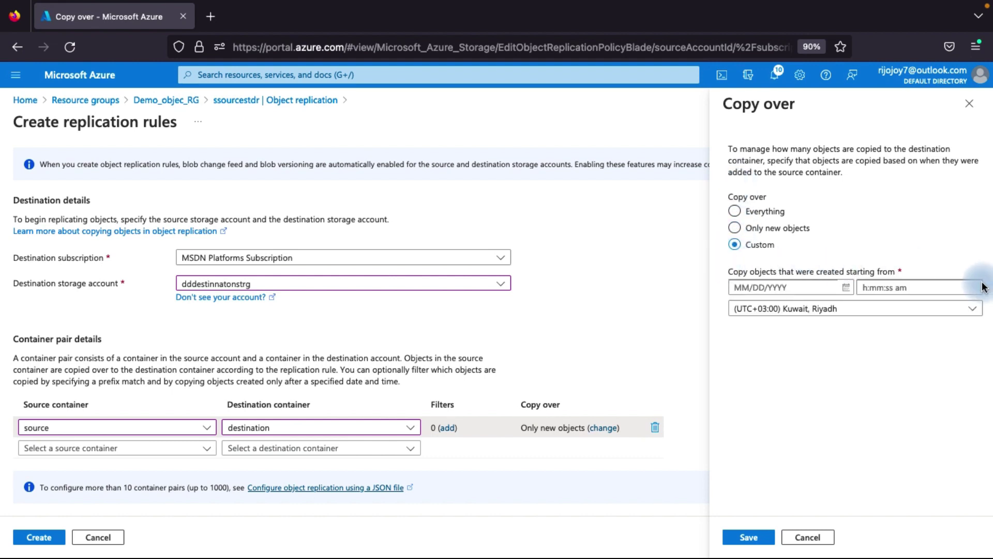
{"action": "left_click", "coordinate": [736, 212]}
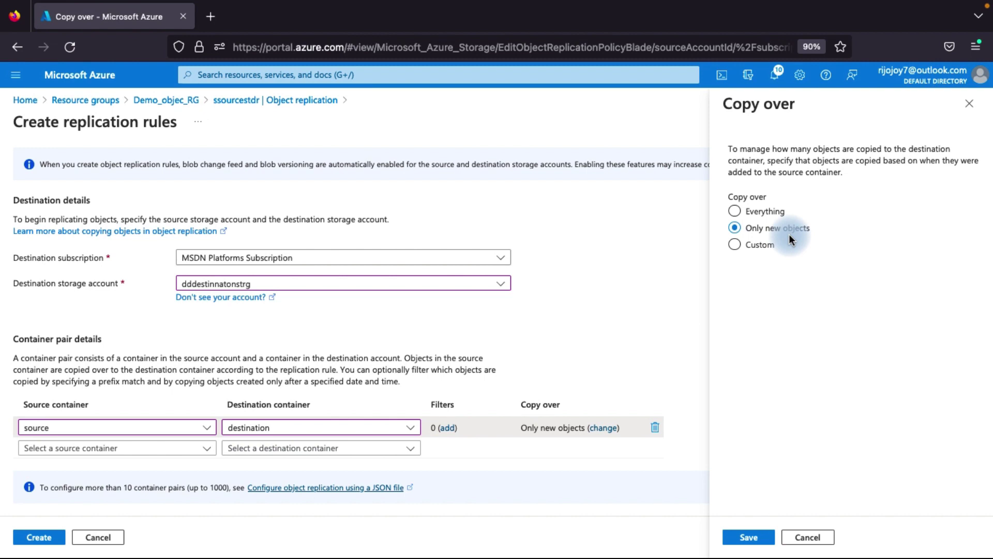
{"action": "left_click", "coordinate": [734, 211]}
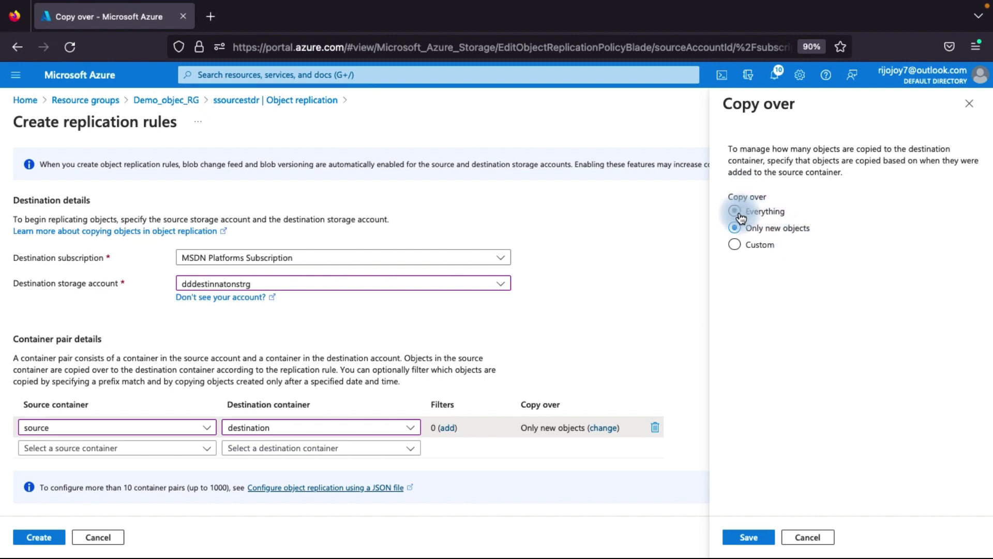
{"action": "left_click", "coordinate": [750, 538]}
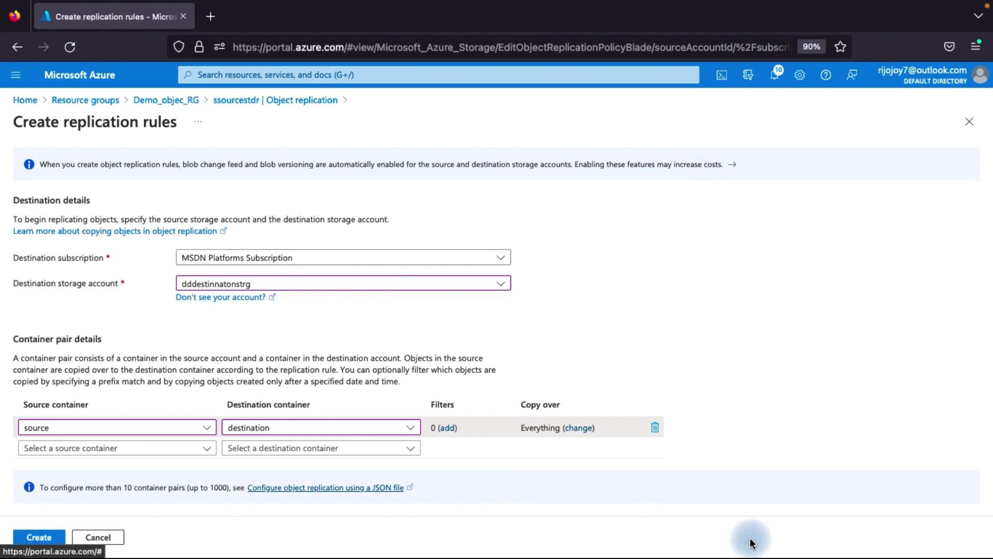
{"action": "left_click", "coordinate": [51, 536]}
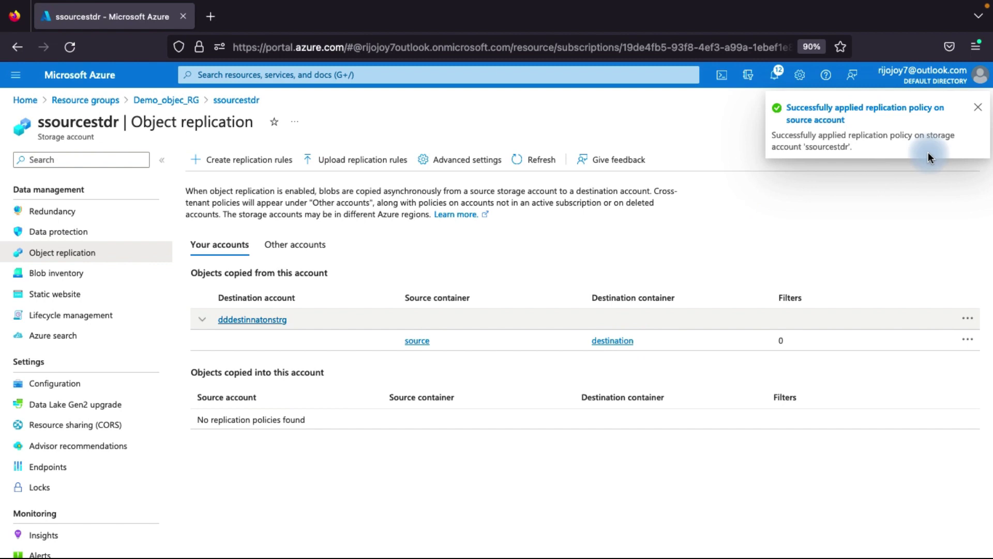
{"action": "left_click", "coordinate": [978, 107]}
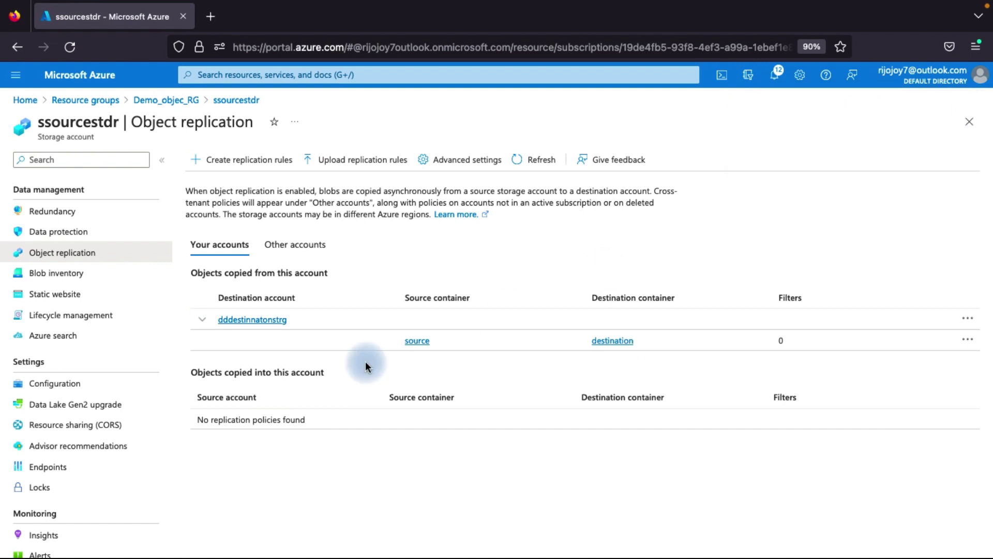
Open the container named source in the ssourcestdr storage account by way of the Demo_objec_RG resource group.
{"action": "scroll", "coordinate": [44, 357], "scroll_direction": "down", "scroll_amount": 4}
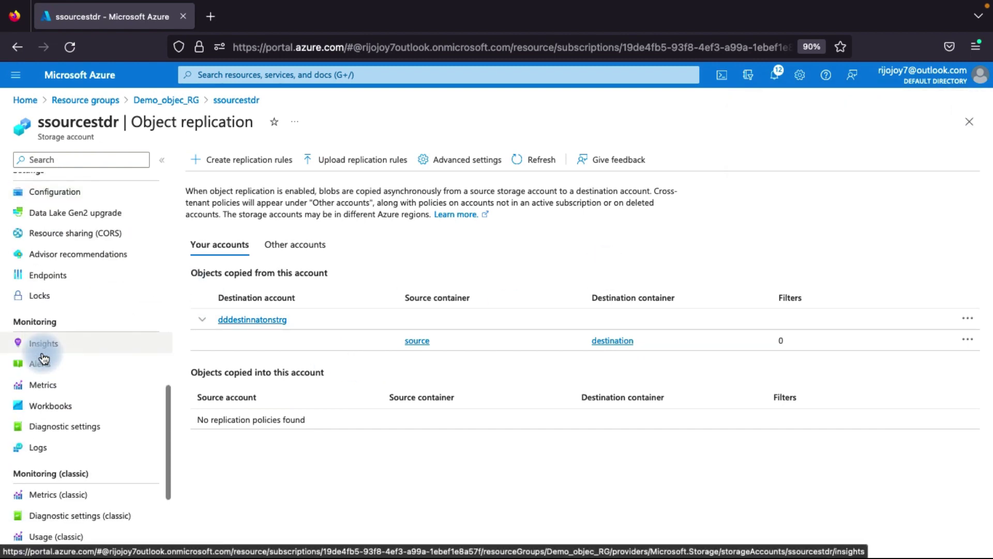
{"action": "scroll", "coordinate": [93, 209], "scroll_direction": "up", "scroll_amount": 4}
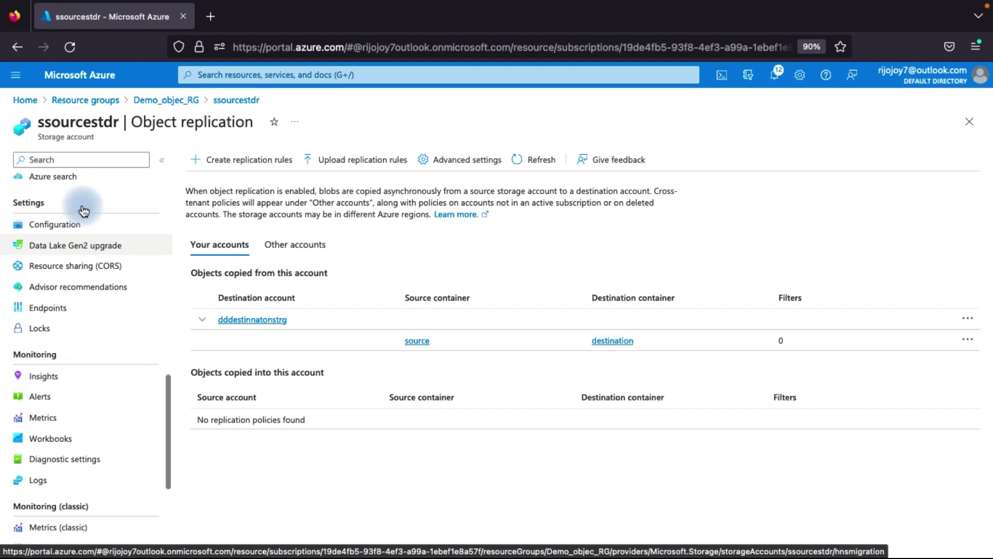
{"action": "left_click", "coordinate": [166, 100]}
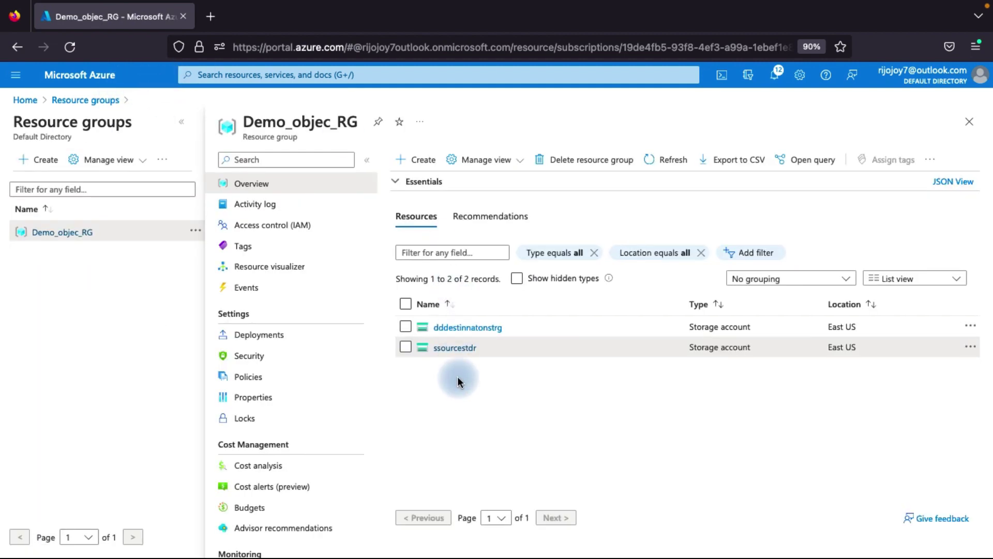
{"action": "left_click", "coordinate": [455, 348]}
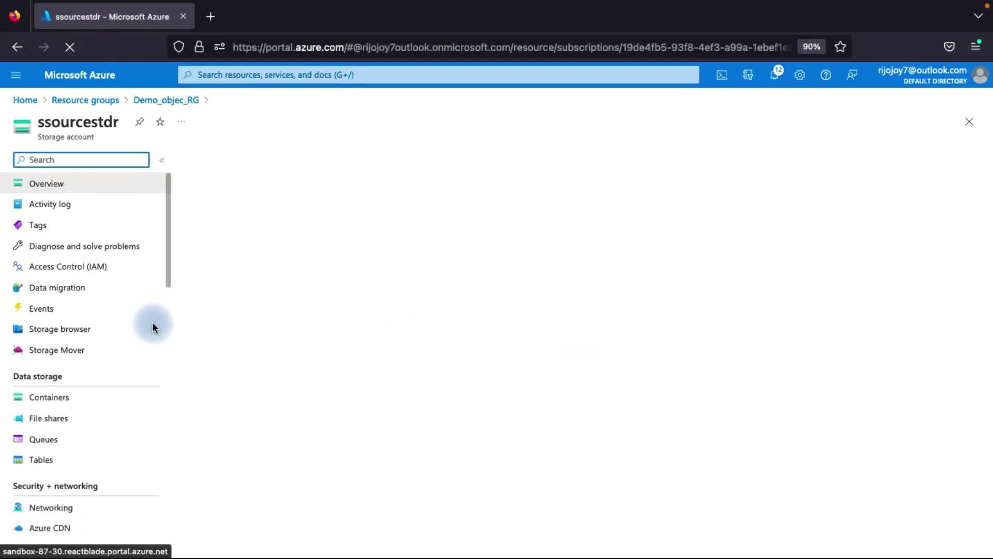
{"action": "left_click", "coordinate": [61, 400]}
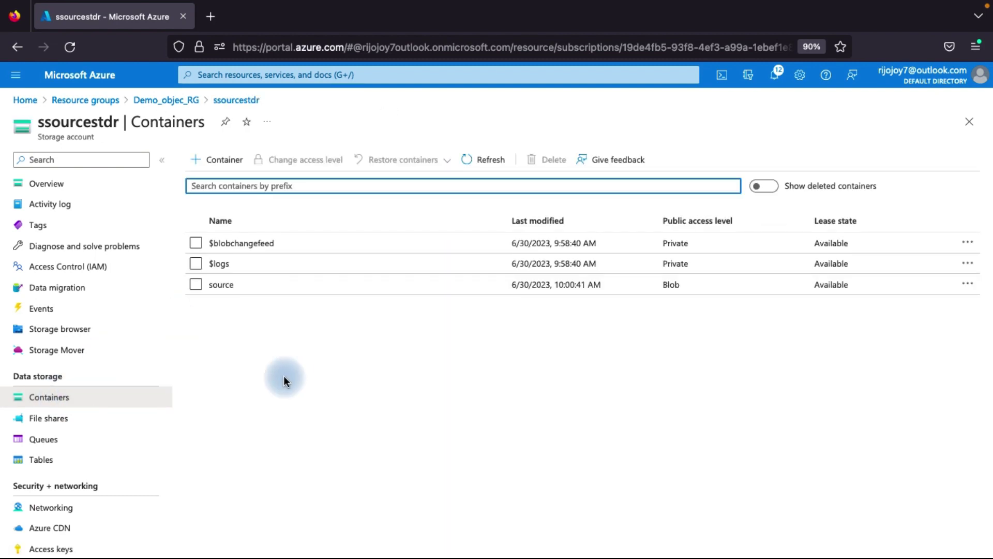
{"action": "left_click", "coordinate": [220, 284]}
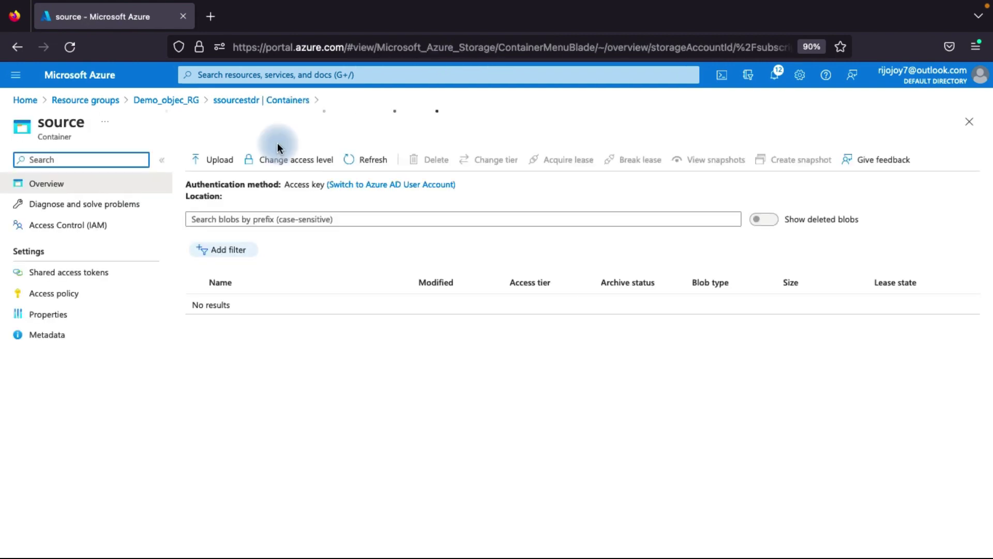
Upload the file hi.rtf from Downloads to the source container and close the upload pane.
{"action": "left_click", "coordinate": [220, 161]}
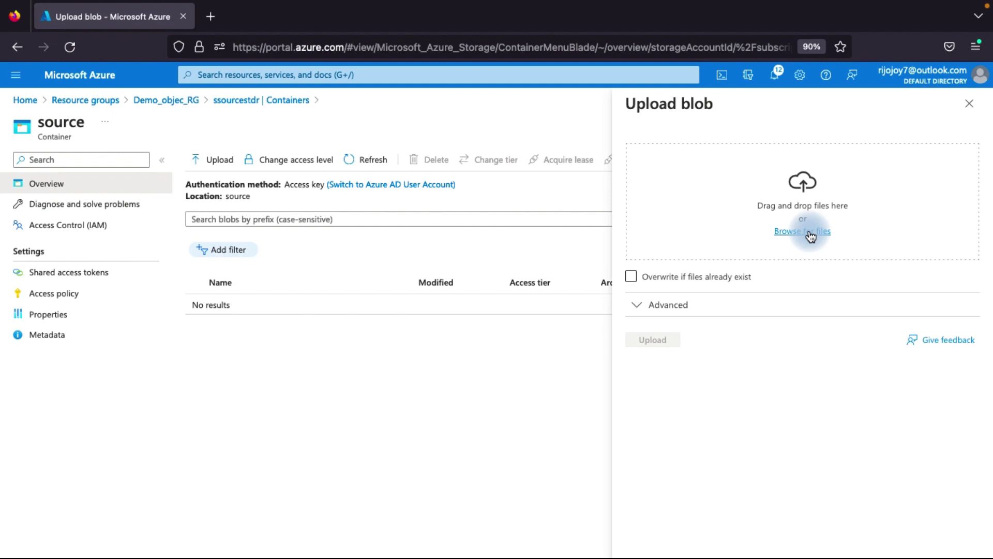
{"action": "left_click", "coordinate": [810, 233]}
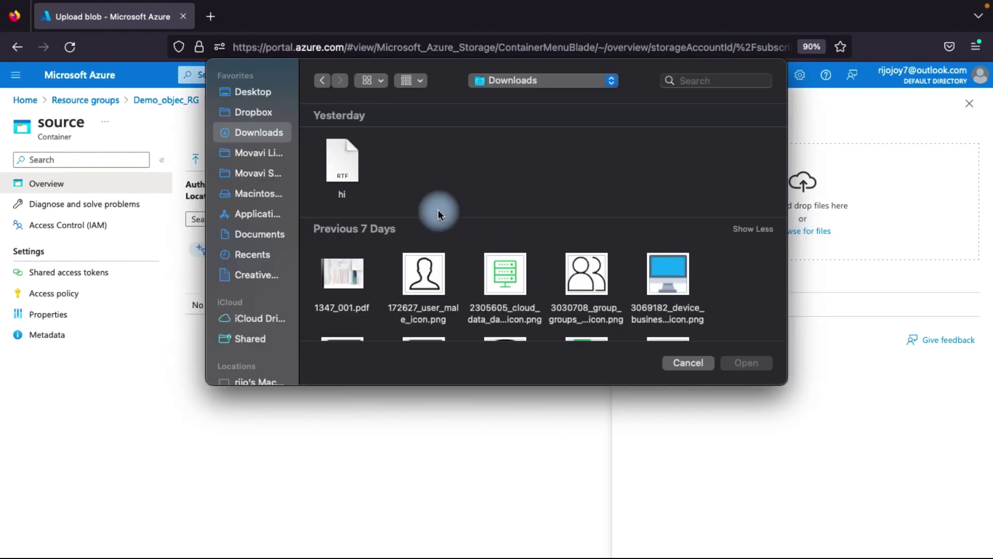
{"action": "left_click", "coordinate": [339, 161]}
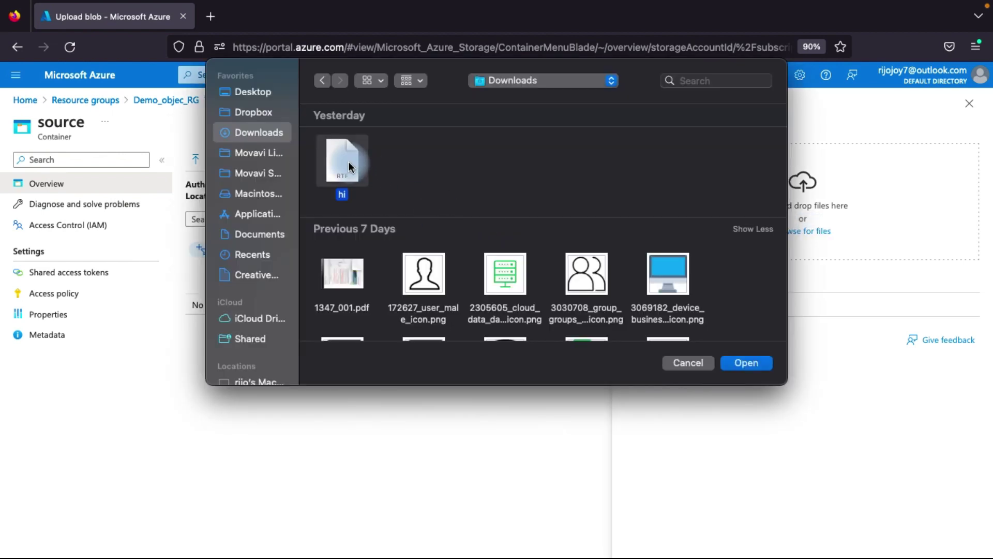
{"action": "left_click", "coordinate": [753, 363]}
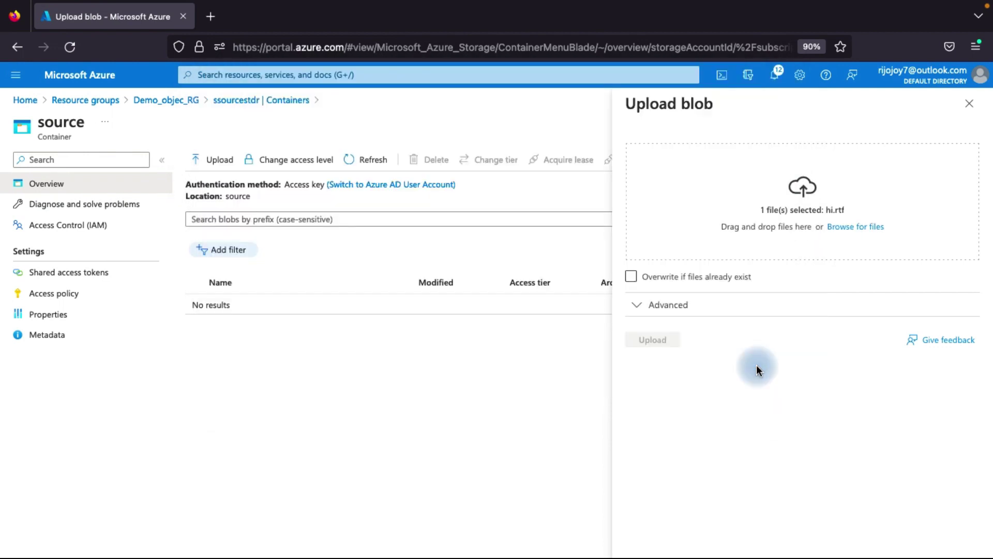
{"action": "left_click", "coordinate": [655, 340]}
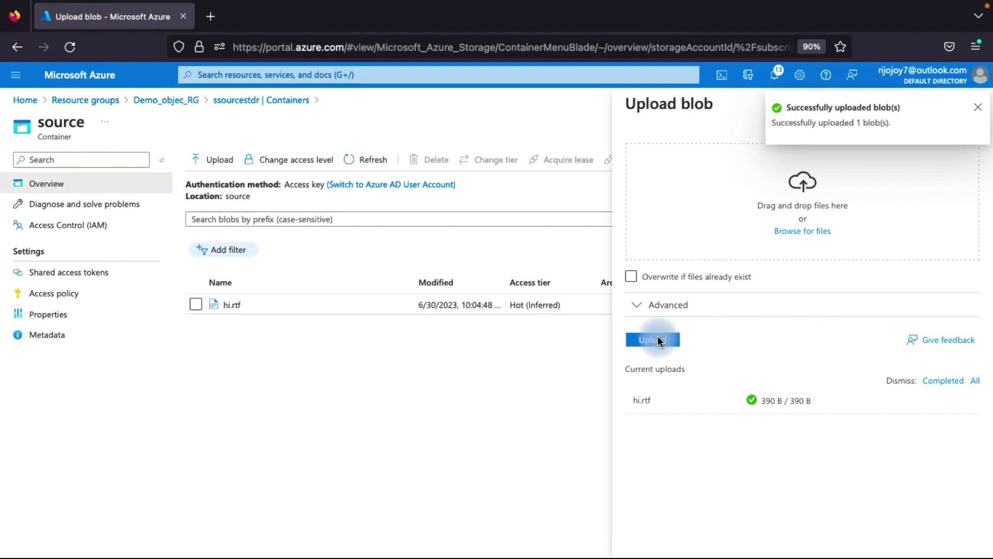
{"action": "left_click", "coordinate": [979, 110]}
{"action": "left_click", "coordinate": [971, 107]}
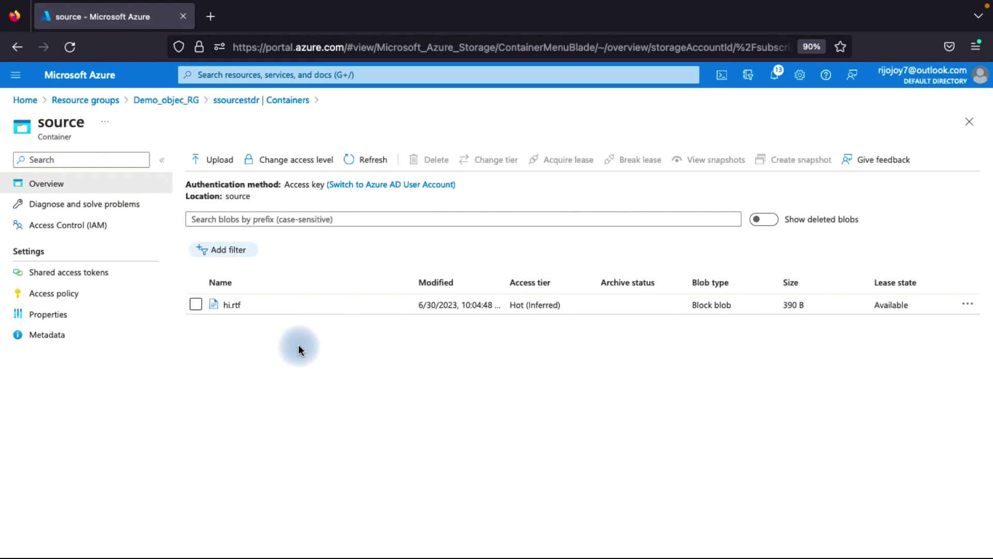
Open the destination container in dddestinnatonstrg through Demo_objec_RG and refresh its blob list to check for the replicated file.
{"action": "left_click", "coordinate": [171, 101]}
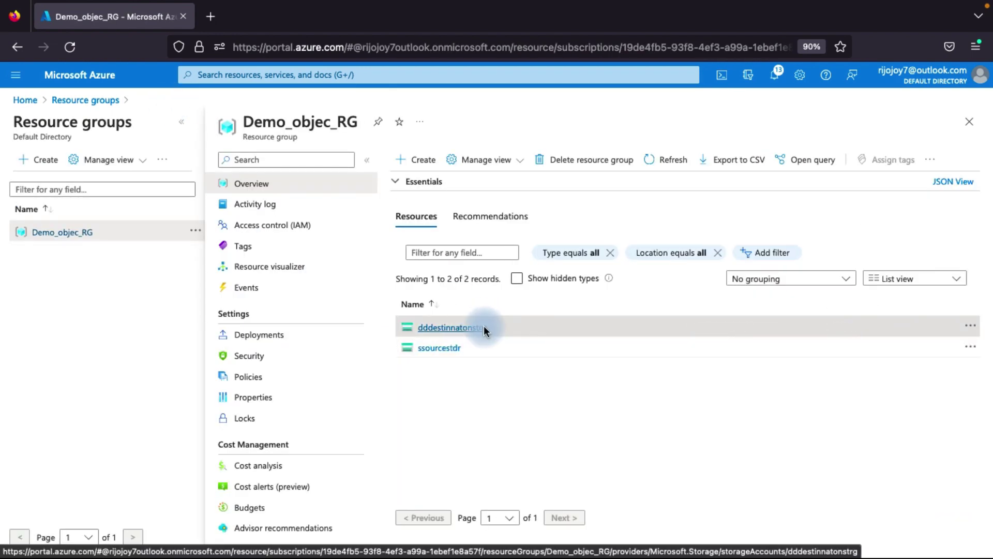
{"action": "left_click", "coordinate": [483, 327]}
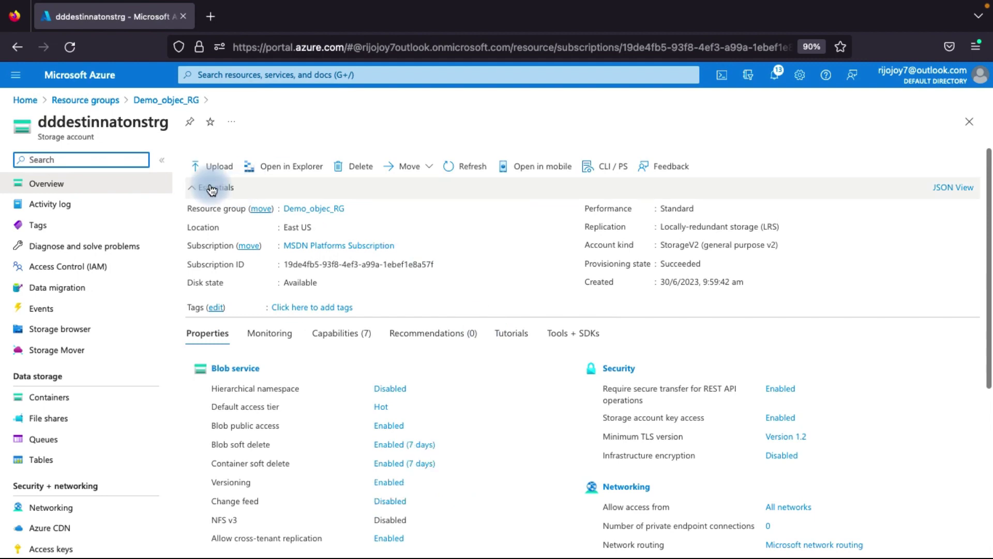
{"action": "left_click", "coordinate": [80, 399]}
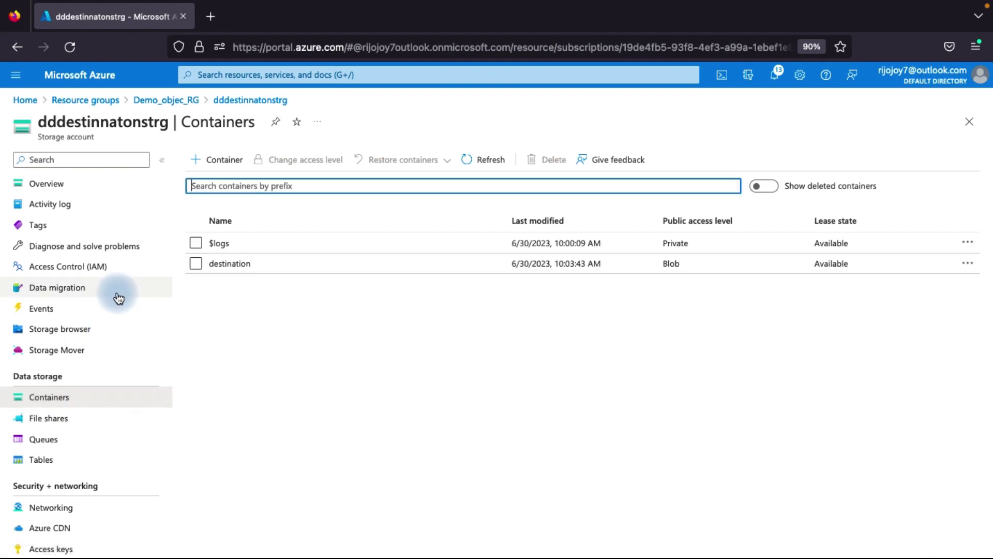
{"action": "left_click", "coordinate": [231, 263]}
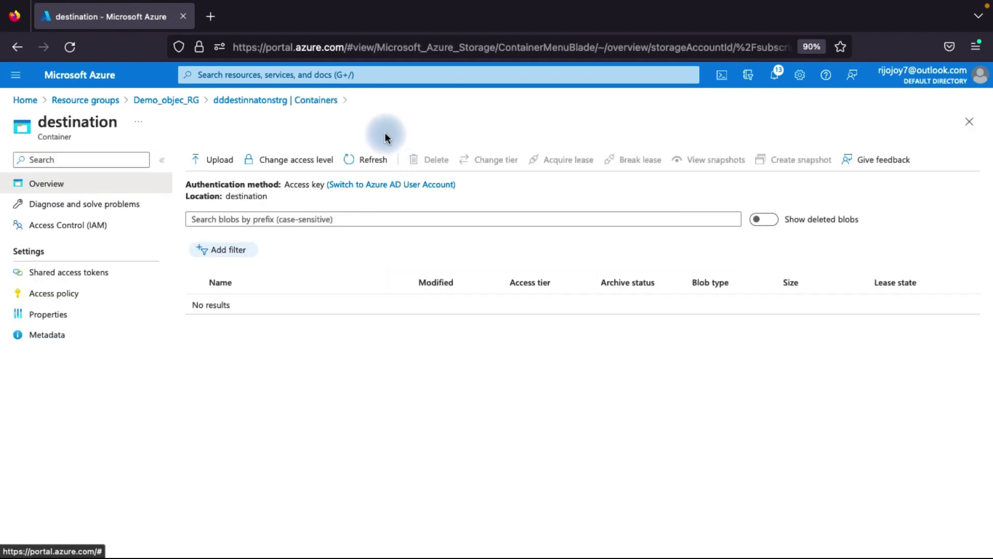
{"action": "left_click", "coordinate": [376, 161]}
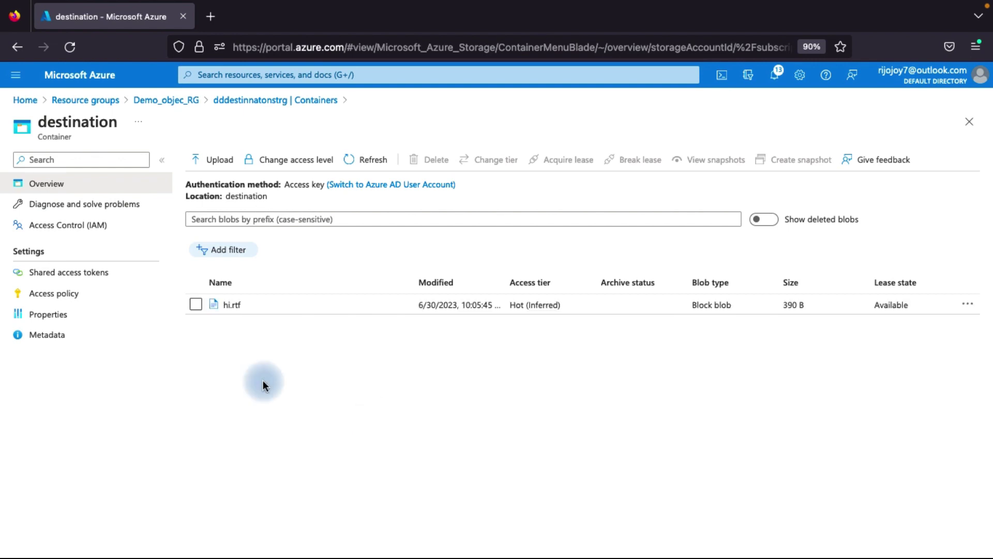
{"action": "left_click", "coordinate": [366, 160]}
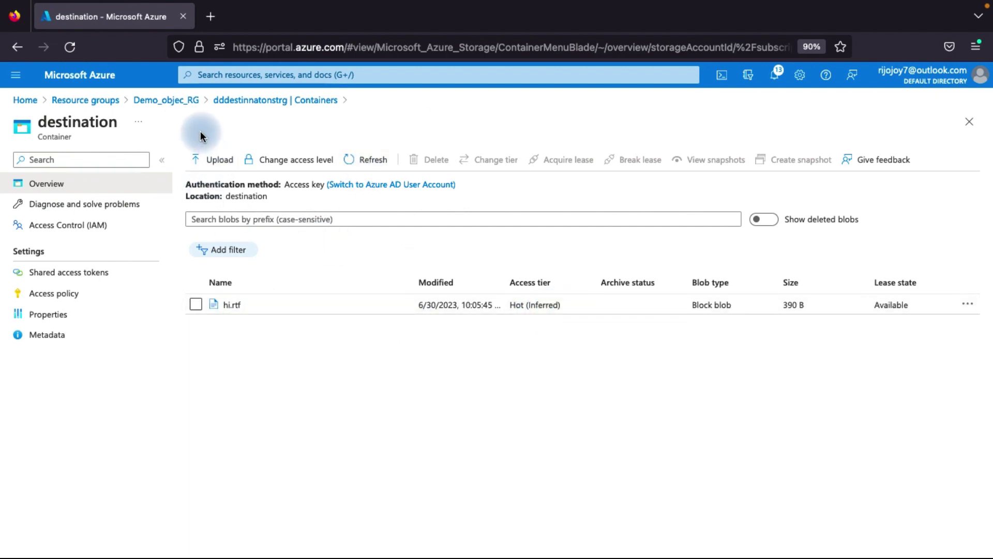
Go back through Demo_objec_RG to the source container in ssourcestdr and check its blob list.
{"action": "left_click", "coordinate": [165, 103]}
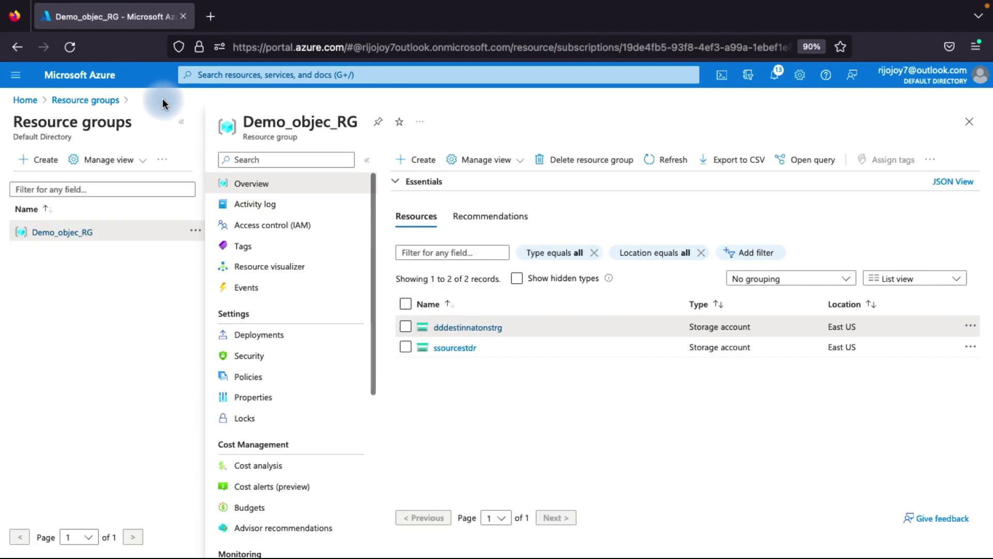
{"action": "left_click", "coordinate": [455, 349]}
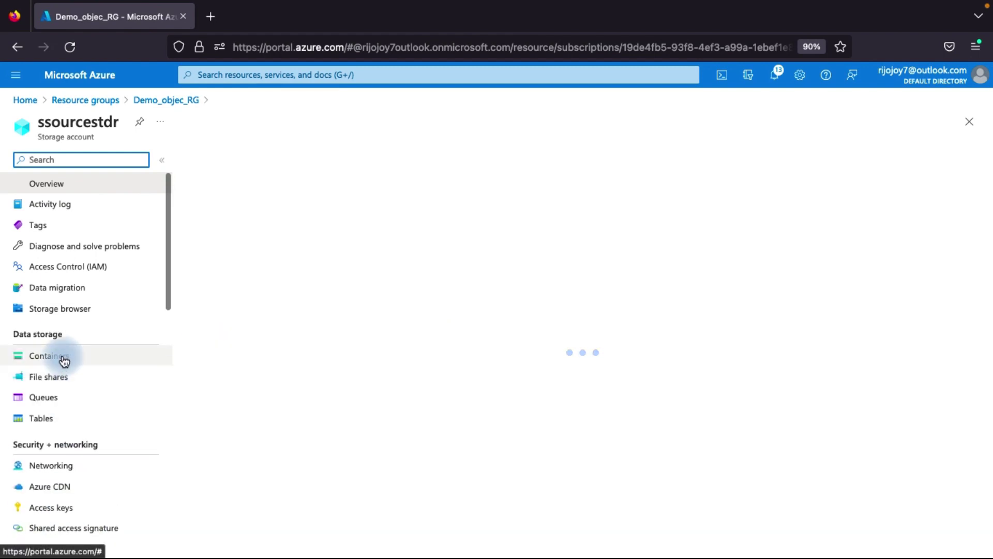
{"action": "left_click", "coordinate": [66, 401]}
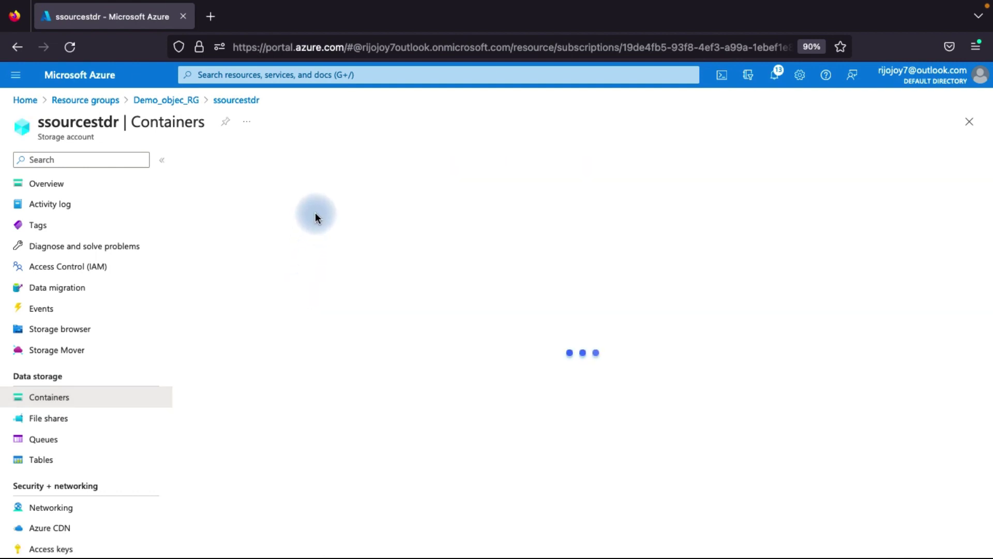
{"action": "left_click", "coordinate": [243, 286]}
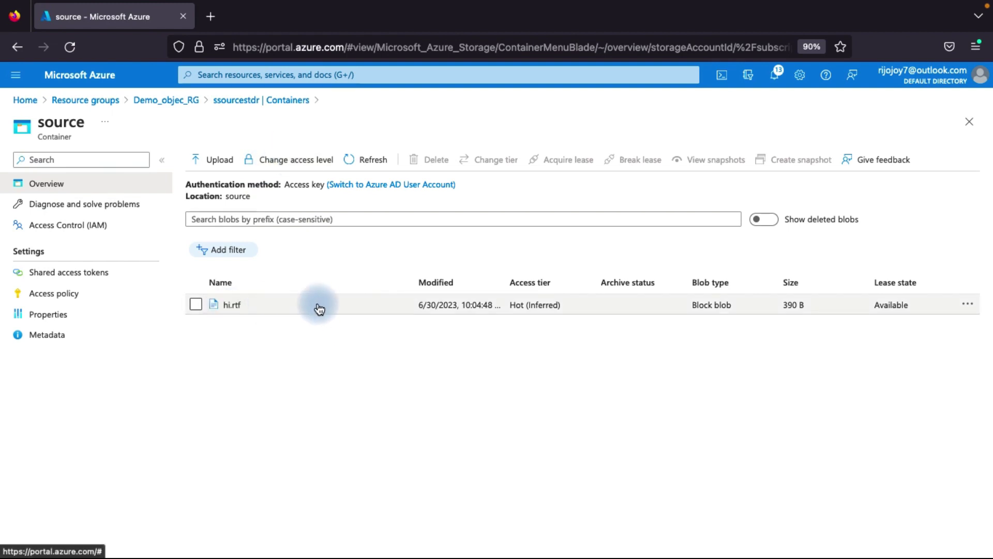
Return through Demo_objec_RG to the destination container in dddestinnatonstrg and view its blobs.
{"action": "left_click", "coordinate": [168, 101]}
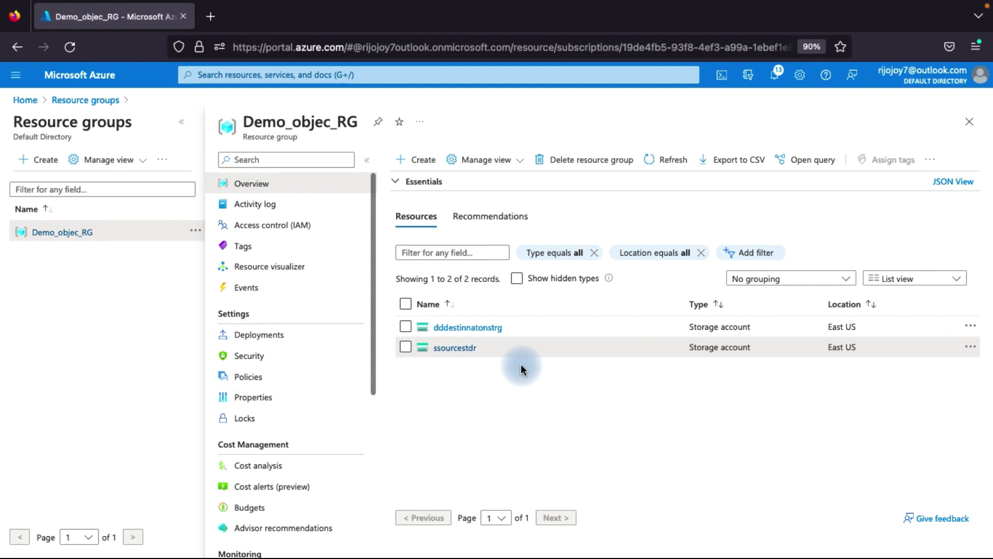
{"action": "left_click", "coordinate": [474, 328]}
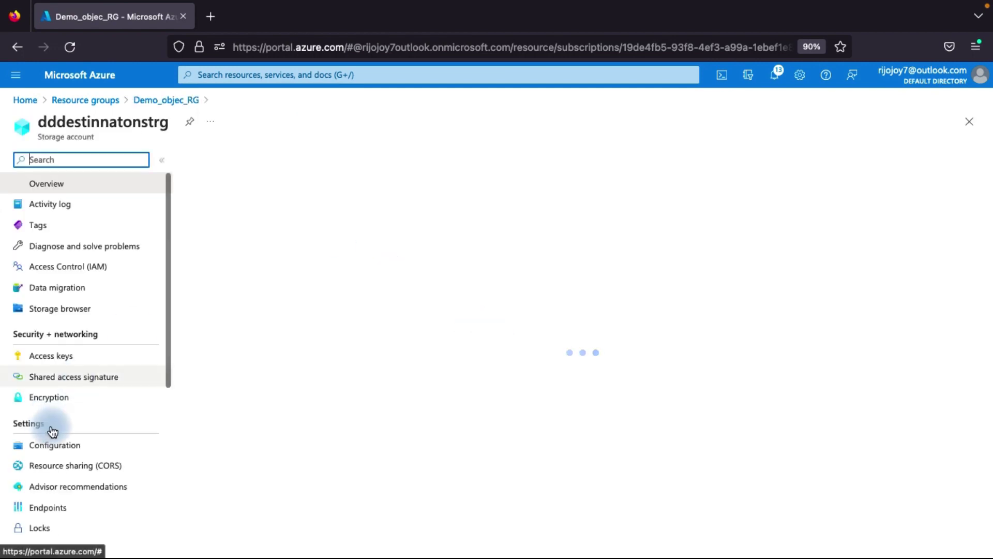
{"action": "left_click", "coordinate": [69, 355]}
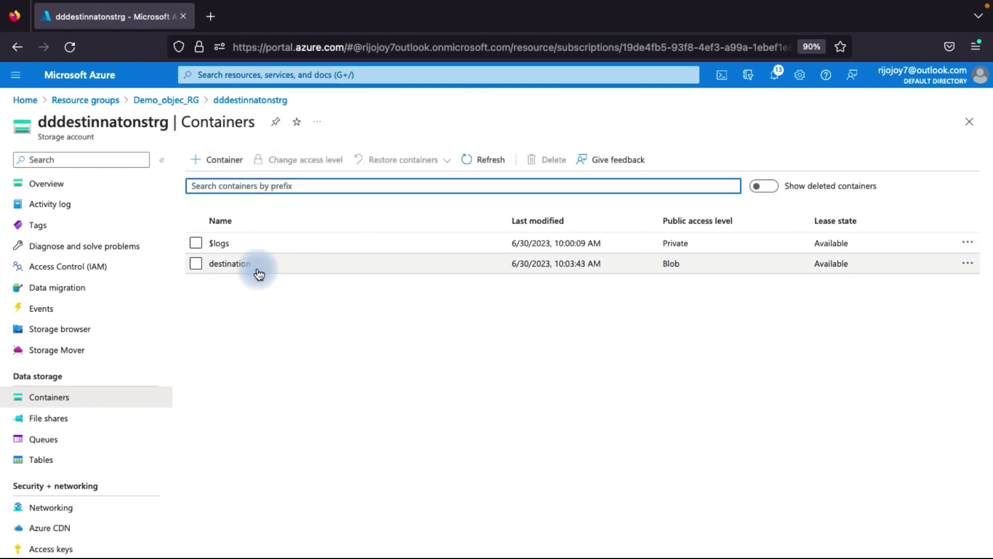
{"action": "left_click", "coordinate": [236, 265]}
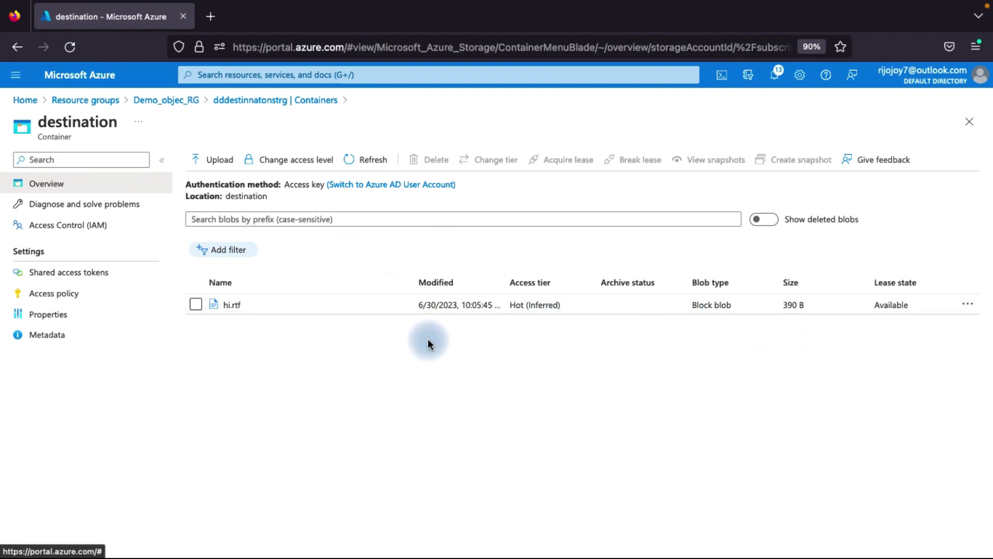
Examine the properties and file contents of the hi.rtf blob in the destination container, and close its details.
{"action": "left_click", "coordinate": [264, 305]}
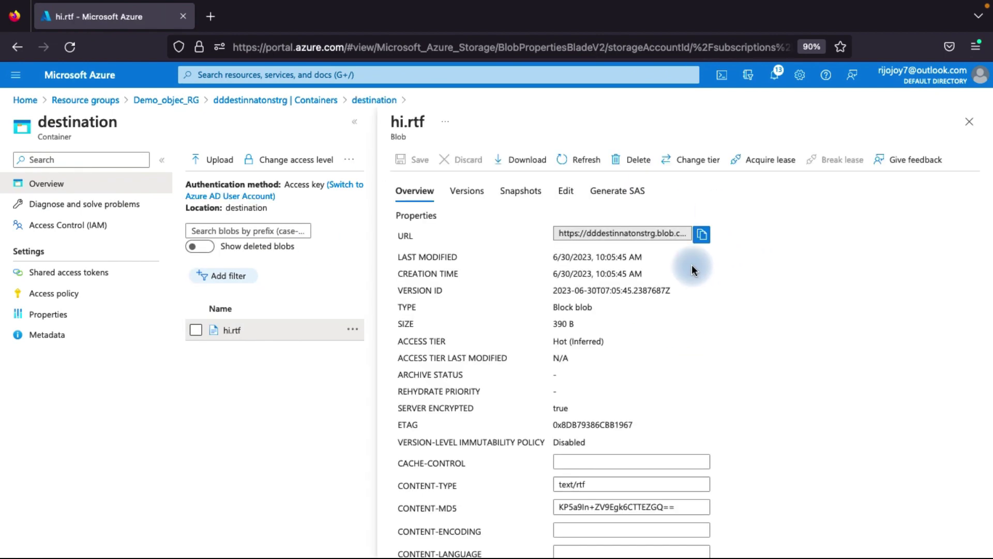
{"action": "scroll", "coordinate": [675, 287], "scroll_direction": "down", "scroll_amount": 1}
{"action": "scroll", "coordinate": [611, 256], "scroll_direction": "up", "scroll_amount": 1}
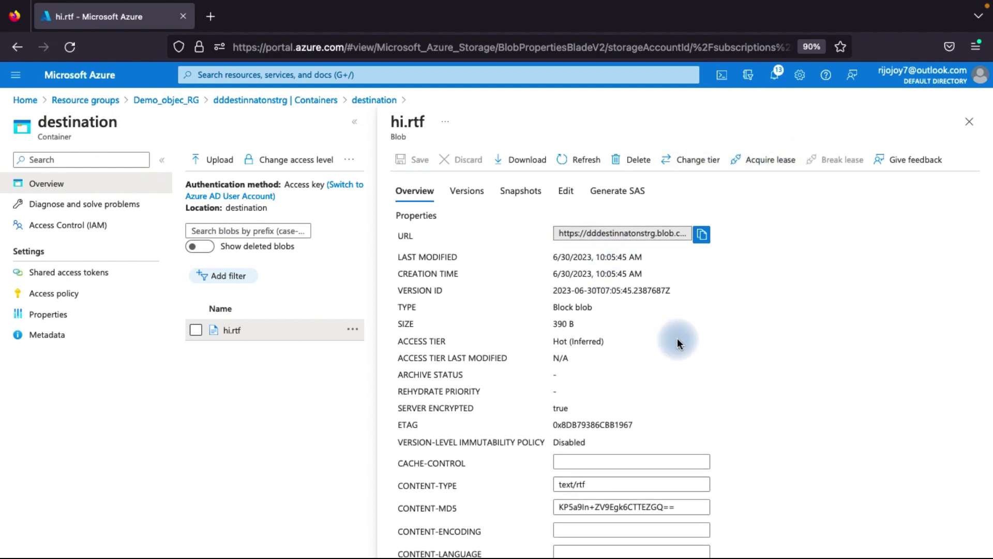
{"action": "scroll", "coordinate": [677, 338], "scroll_direction": "down", "scroll_amount": 6}
{"action": "scroll", "coordinate": [678, 337], "scroll_direction": "up", "scroll_amount": 6}
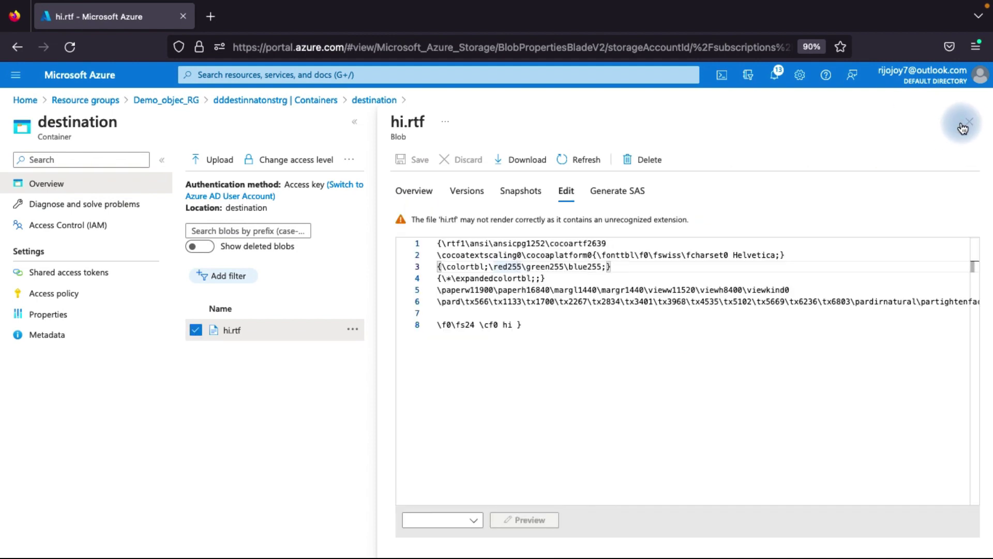
{"action": "left_click", "coordinate": [970, 122]}
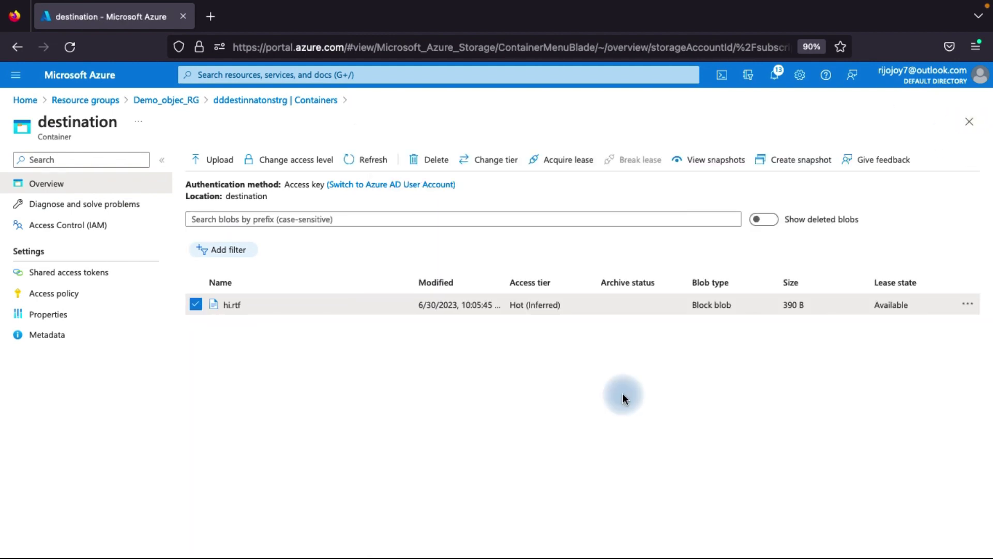